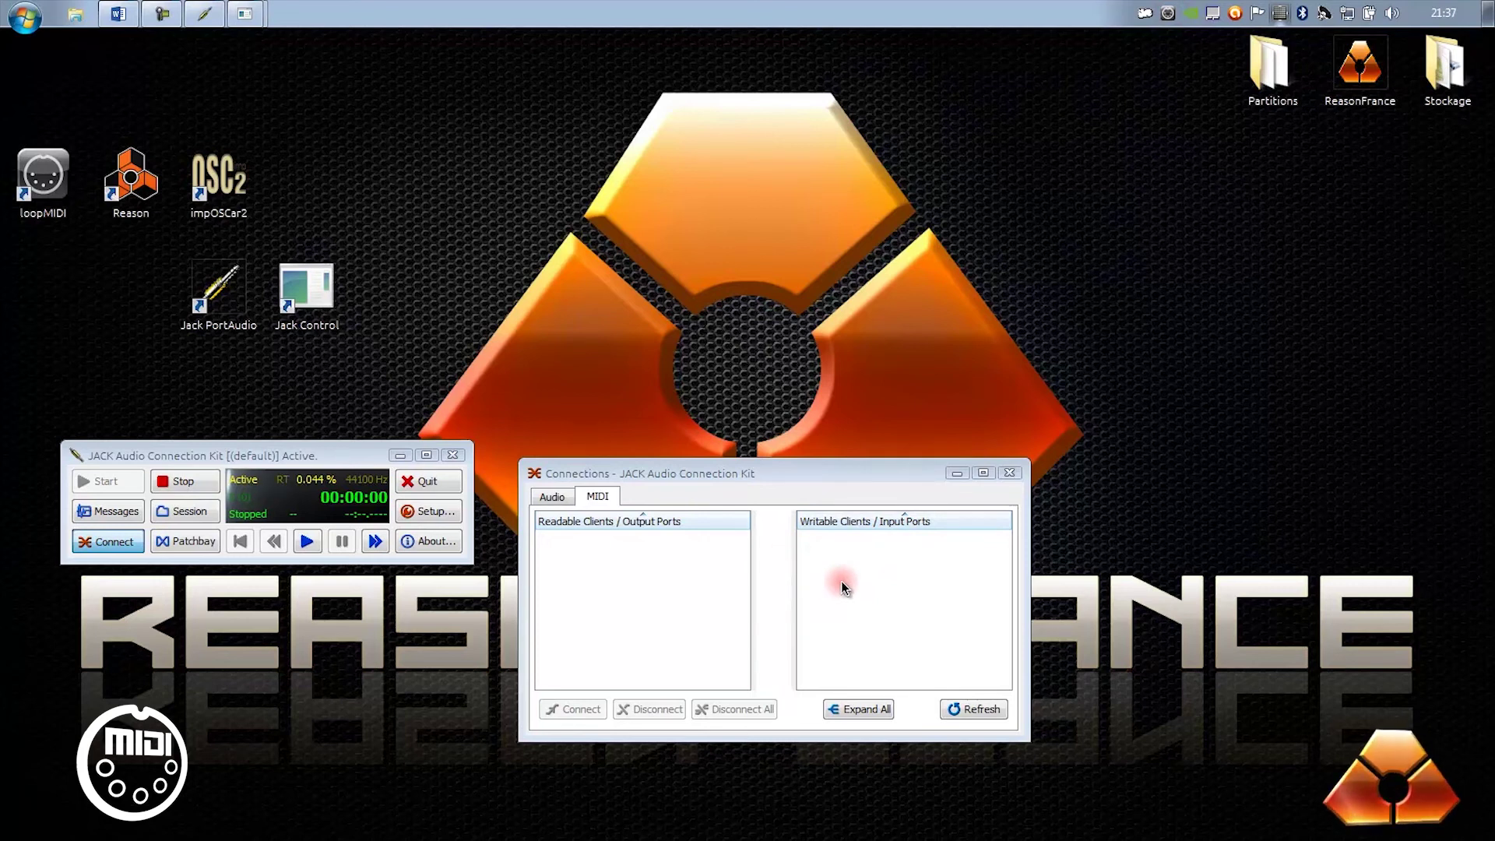
# Display JACK's audio connections, then launch impOSCar2 and place its window above the JACK windows
pyautogui.click(565, 501)
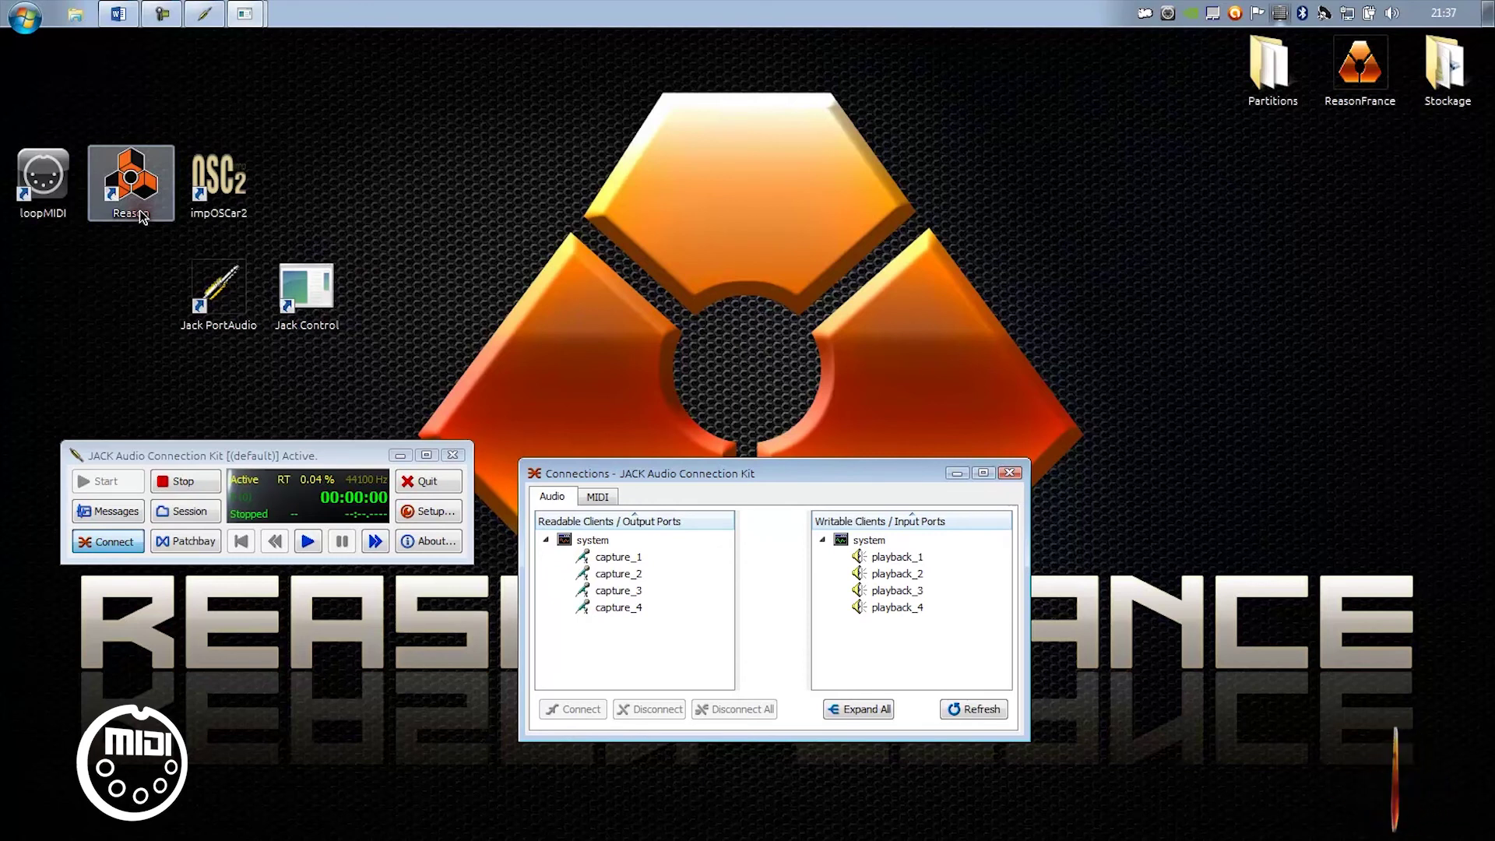
pyautogui.doubleClick(223, 196)
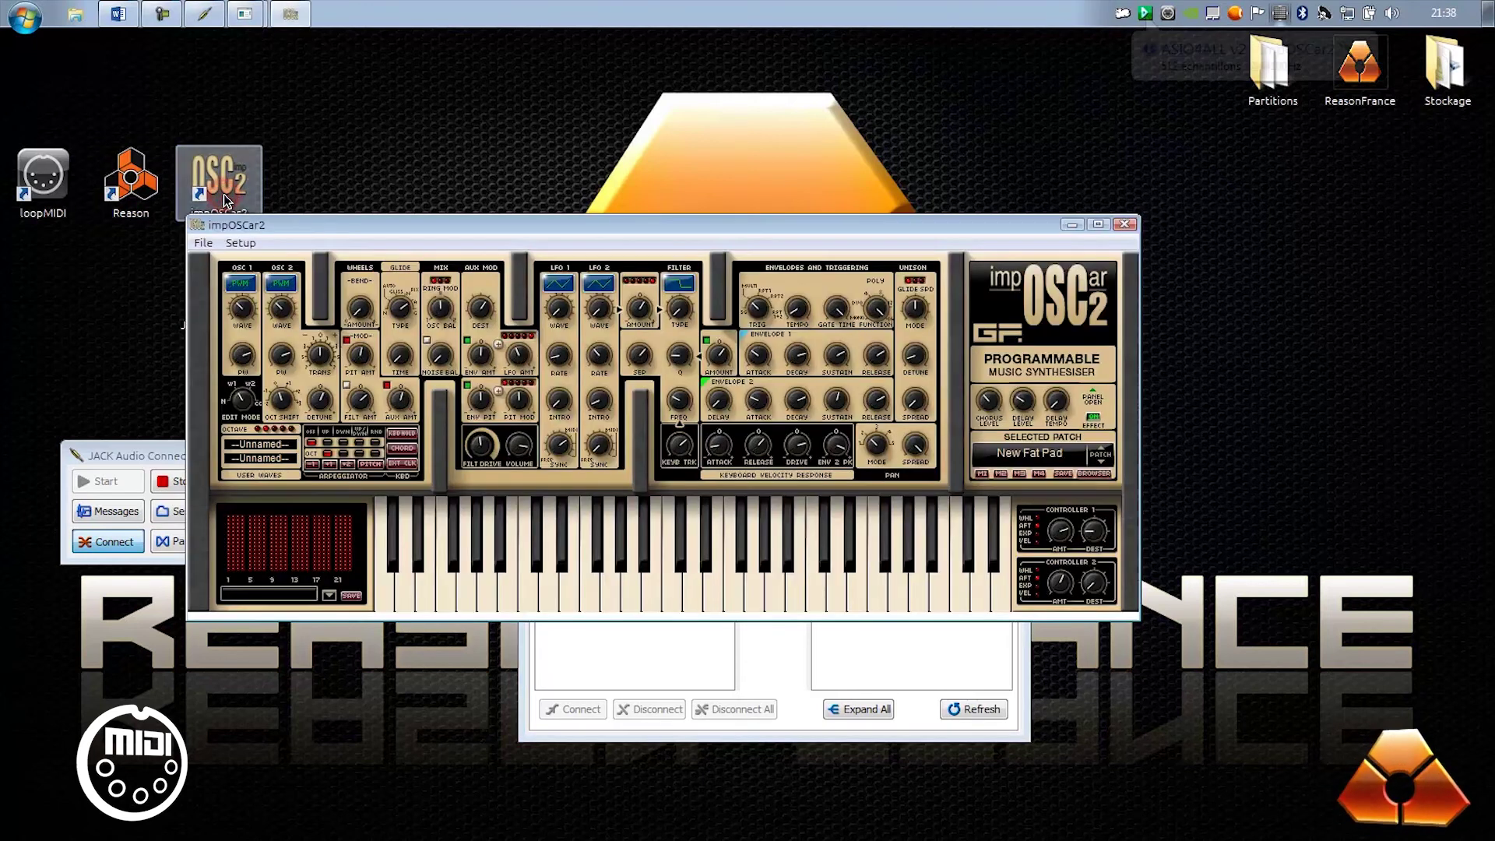
pyautogui.moveTo(452, 226); pyautogui.dragTo(469, 57)
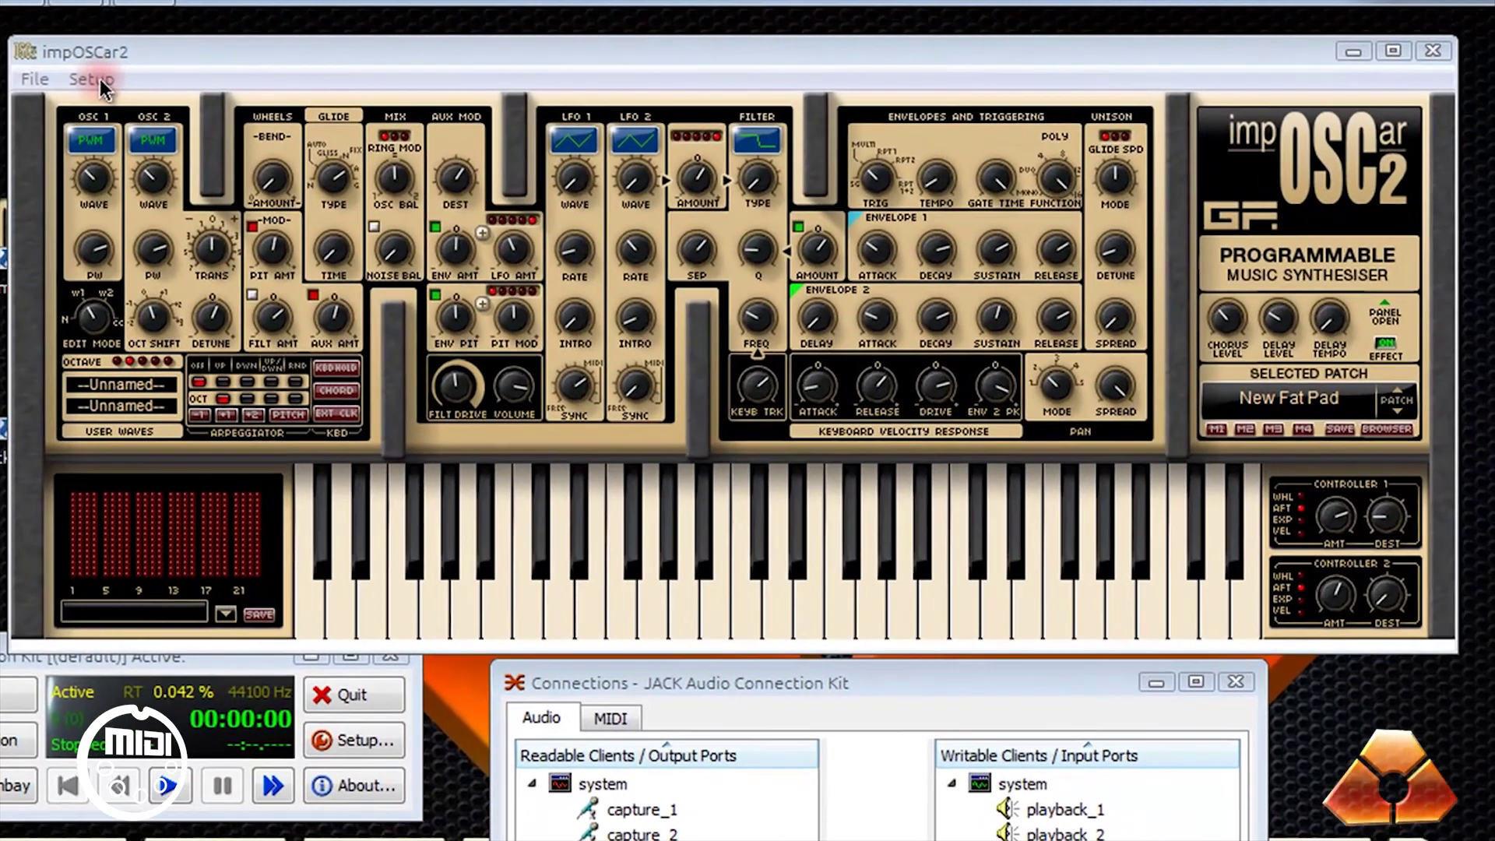
# Set impOSCar2's audio interface to JackRouter in its Audio/MIDI Setup and check its link to the system playback ports in JACK
pyautogui.click(256, 75)
pyautogui.click(103, 111)
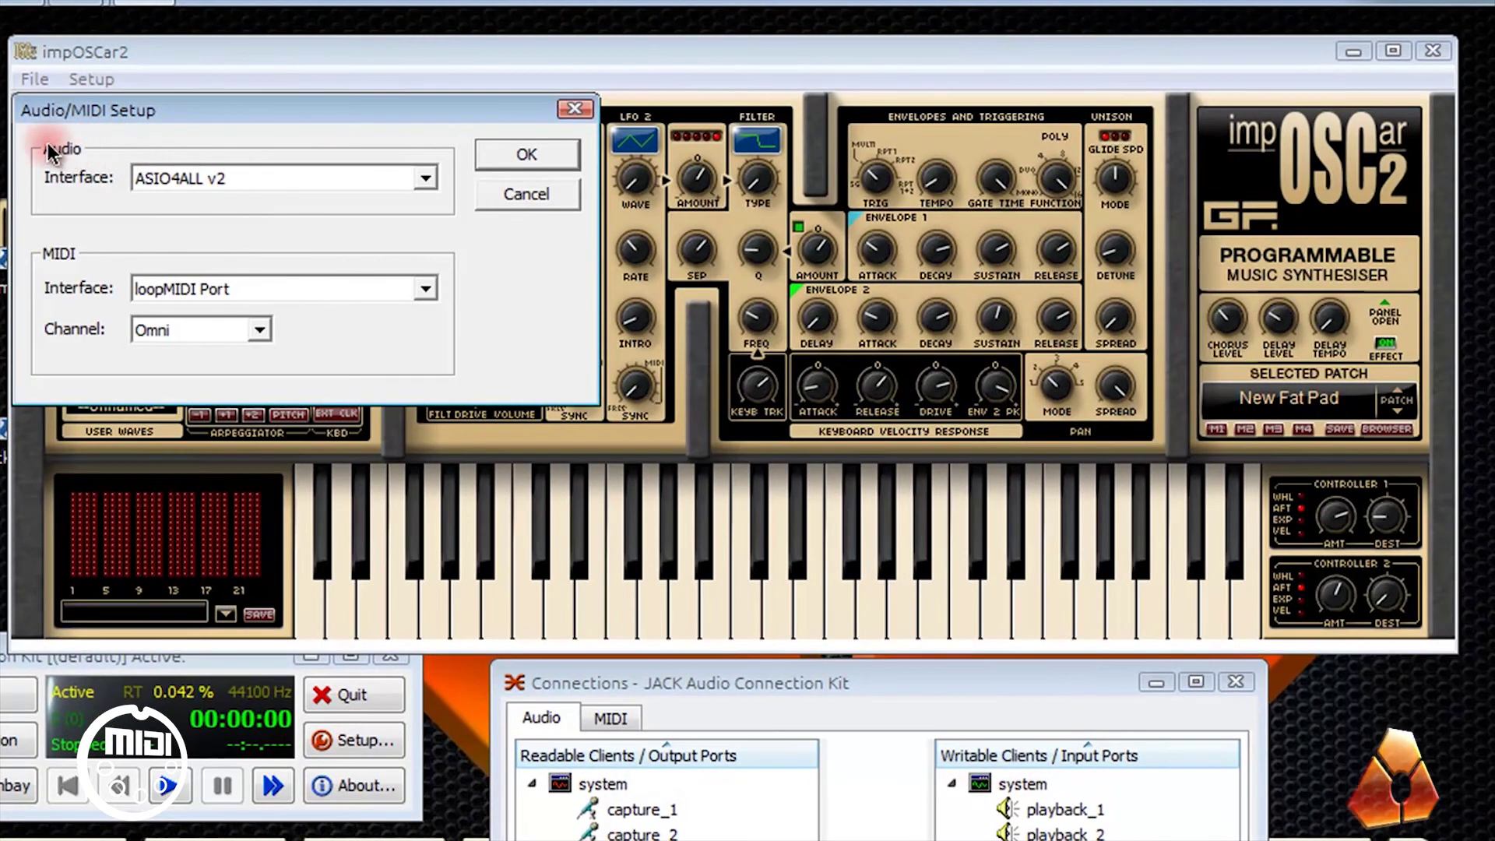
pyautogui.click(174, 179)
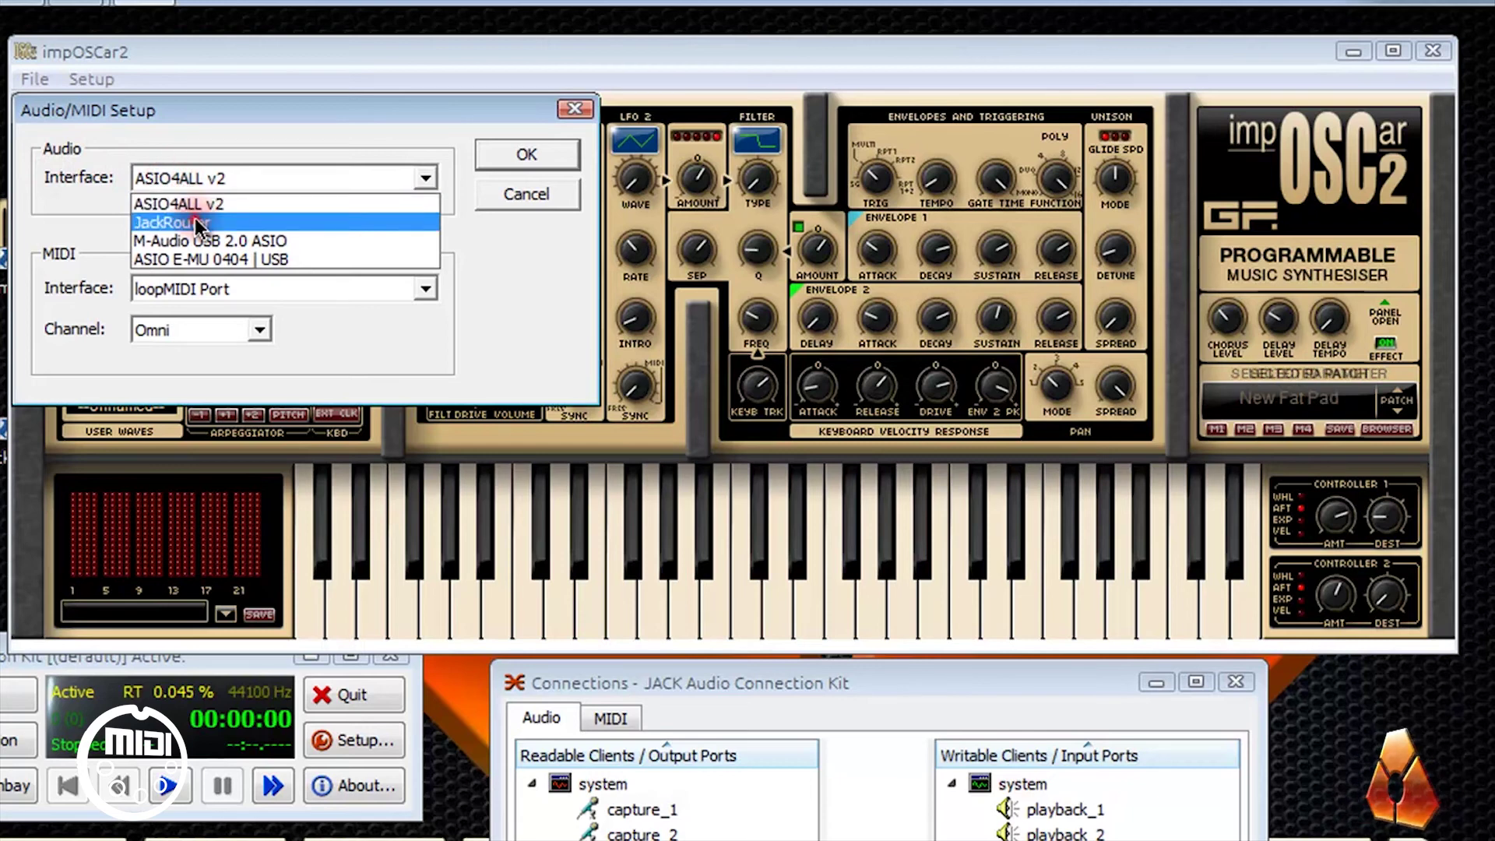
pyautogui.click(195, 222)
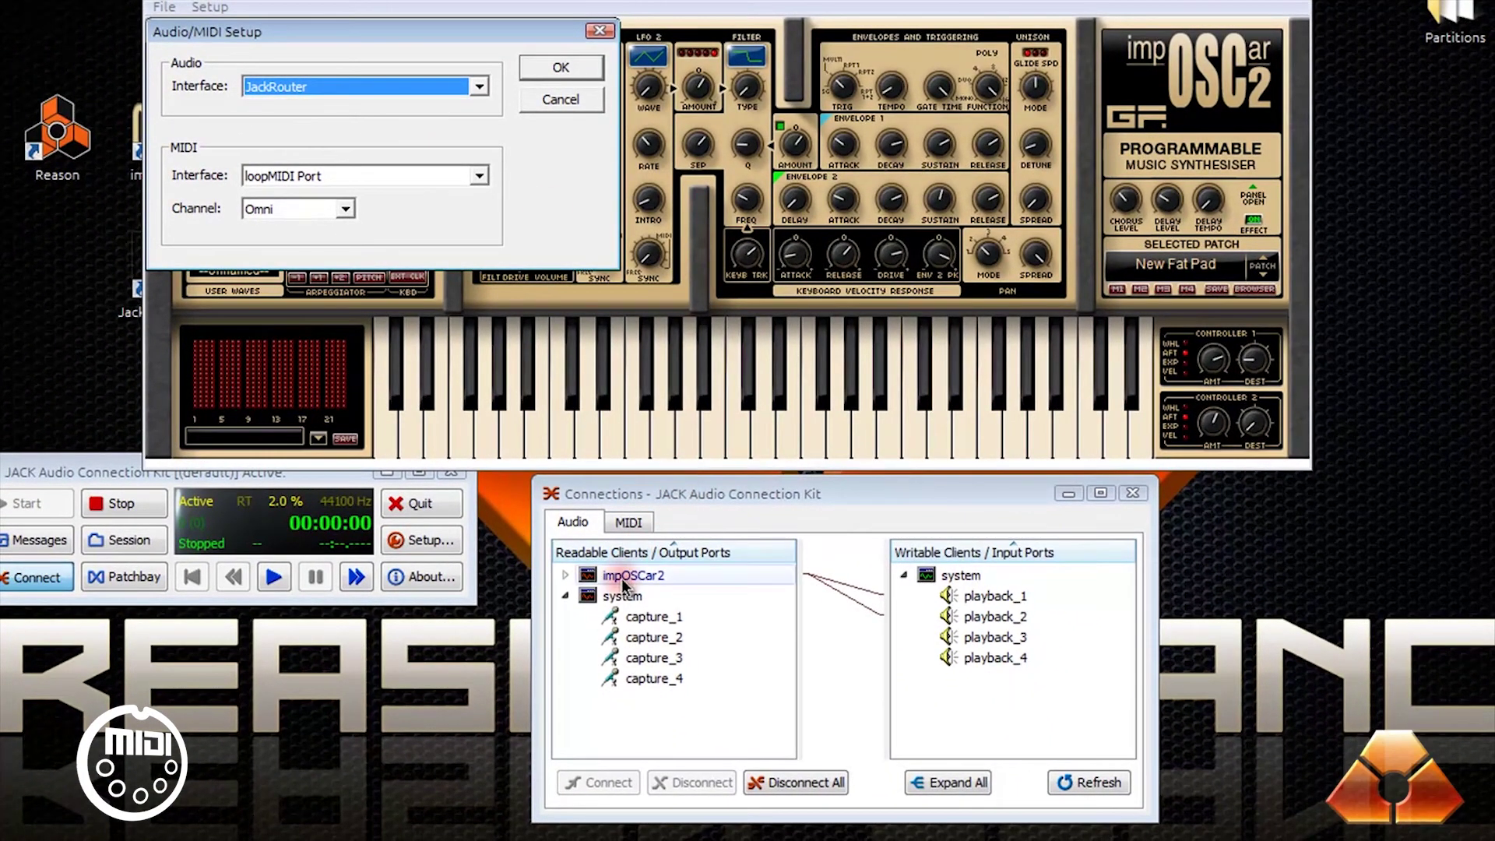
pyautogui.moveTo(592, 577); pyautogui.dragTo(865, 578)
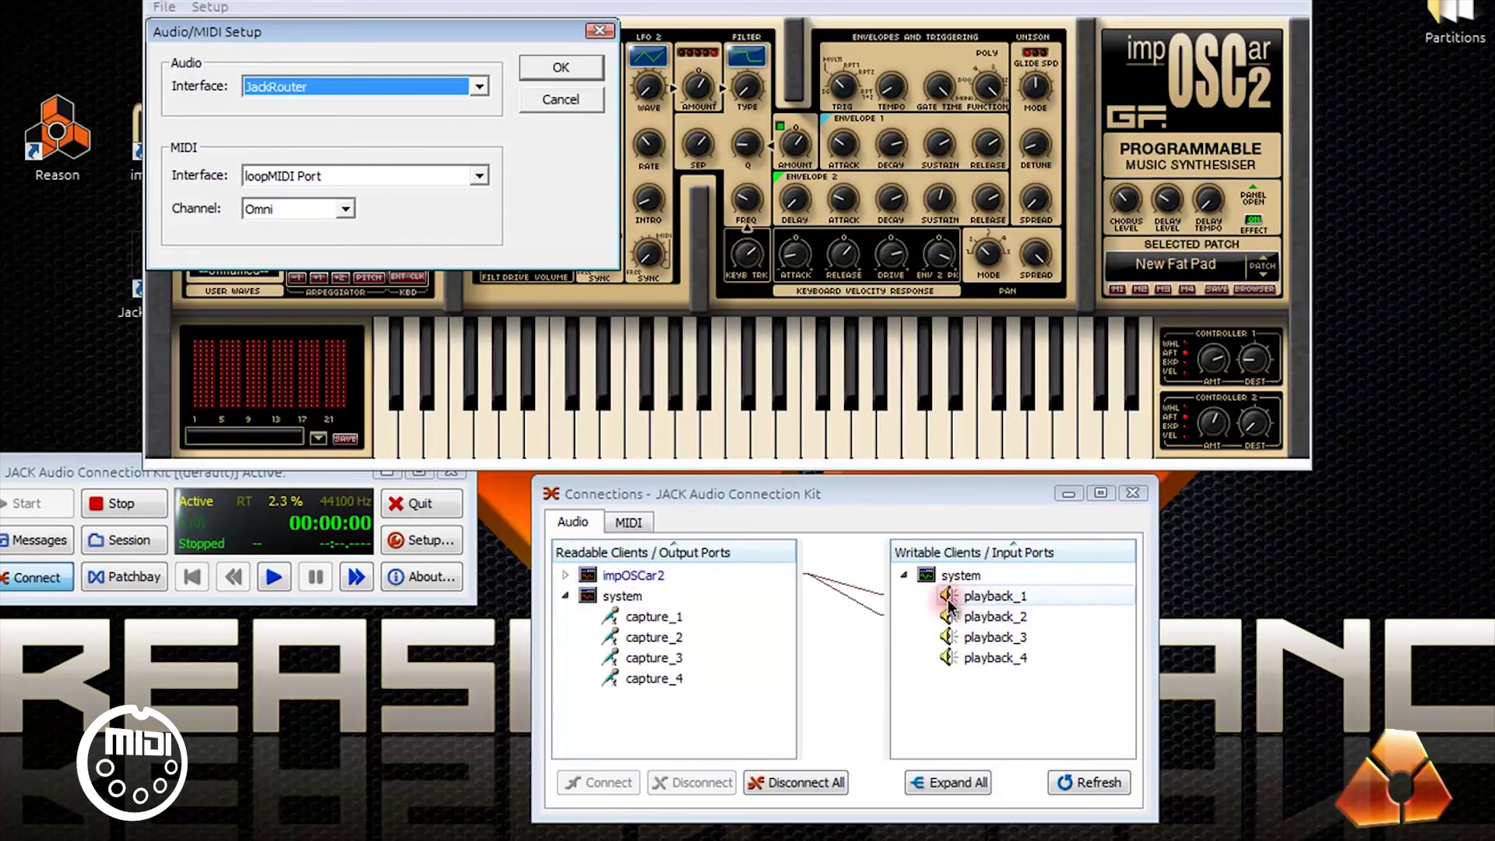
# Choose loopMIDI Port as impOSCar2's MIDI interface, check that port in loopMIDI, and close the Audio/MIDI Setup
pyautogui.click(292, 174)
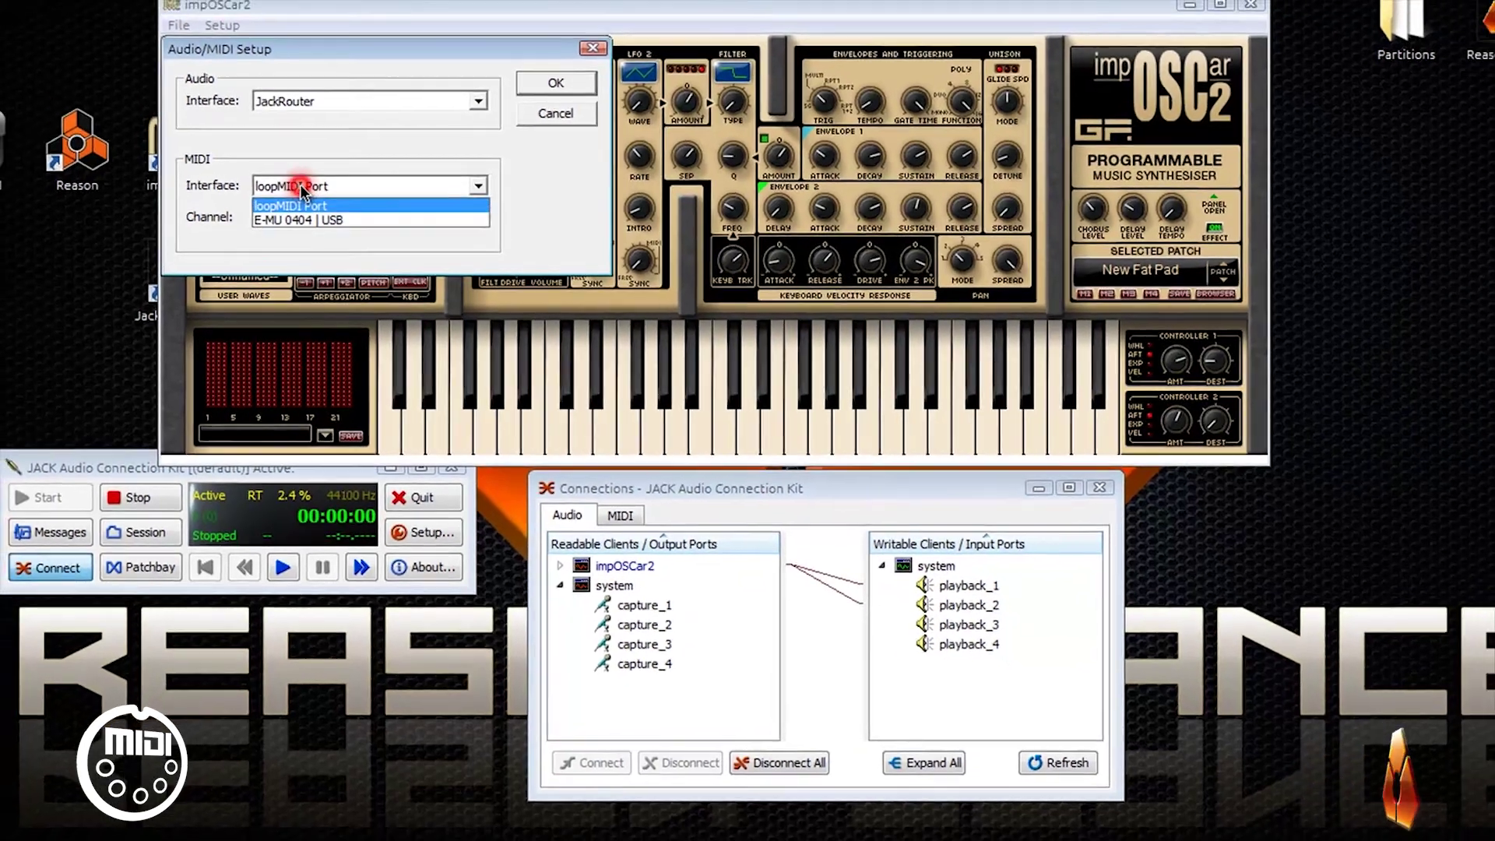
pyautogui.click(296, 204)
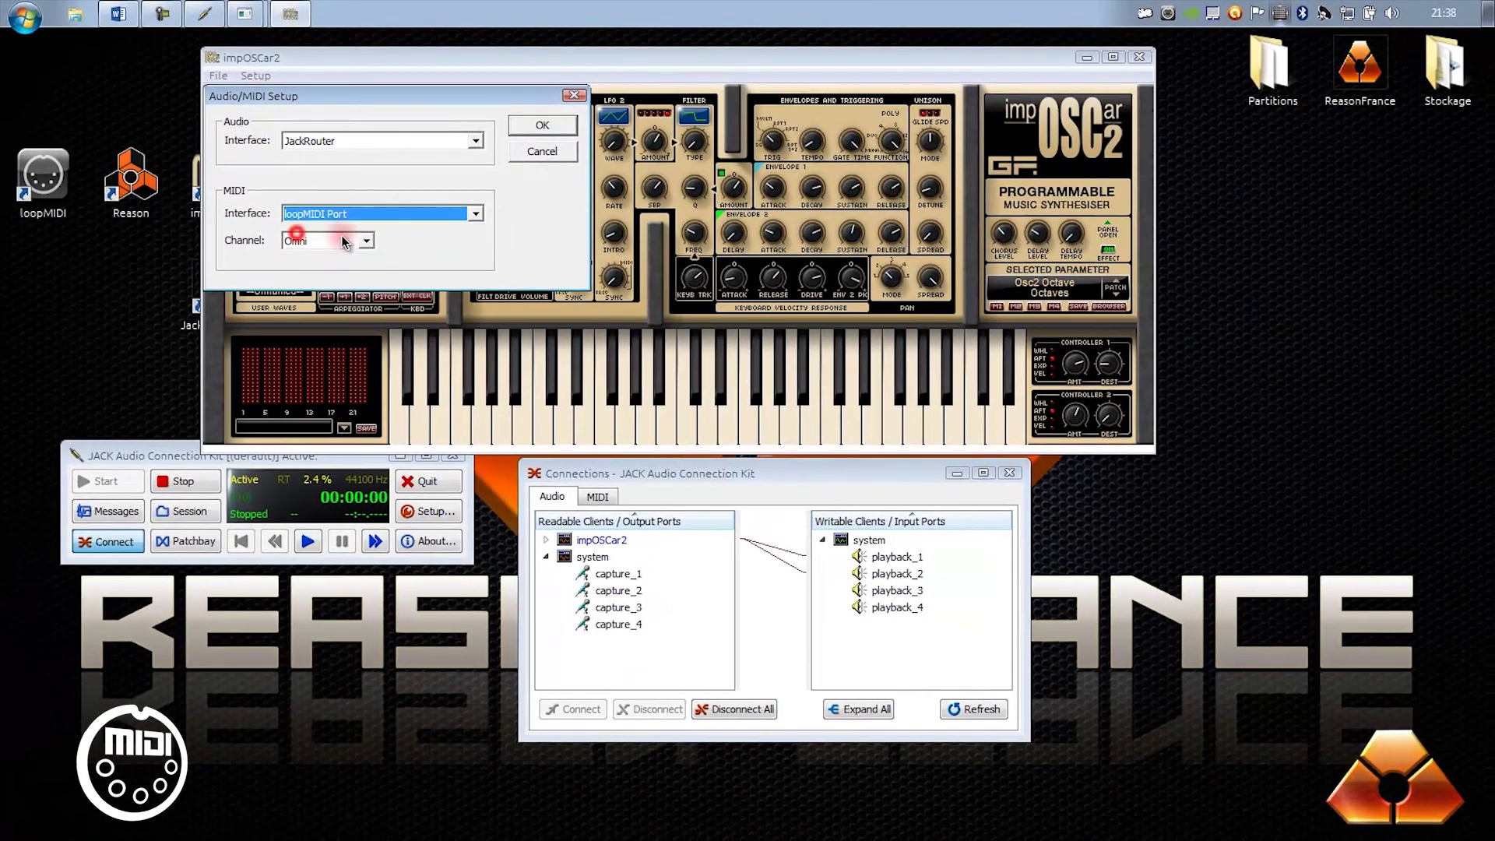
pyautogui.click(1169, 14)
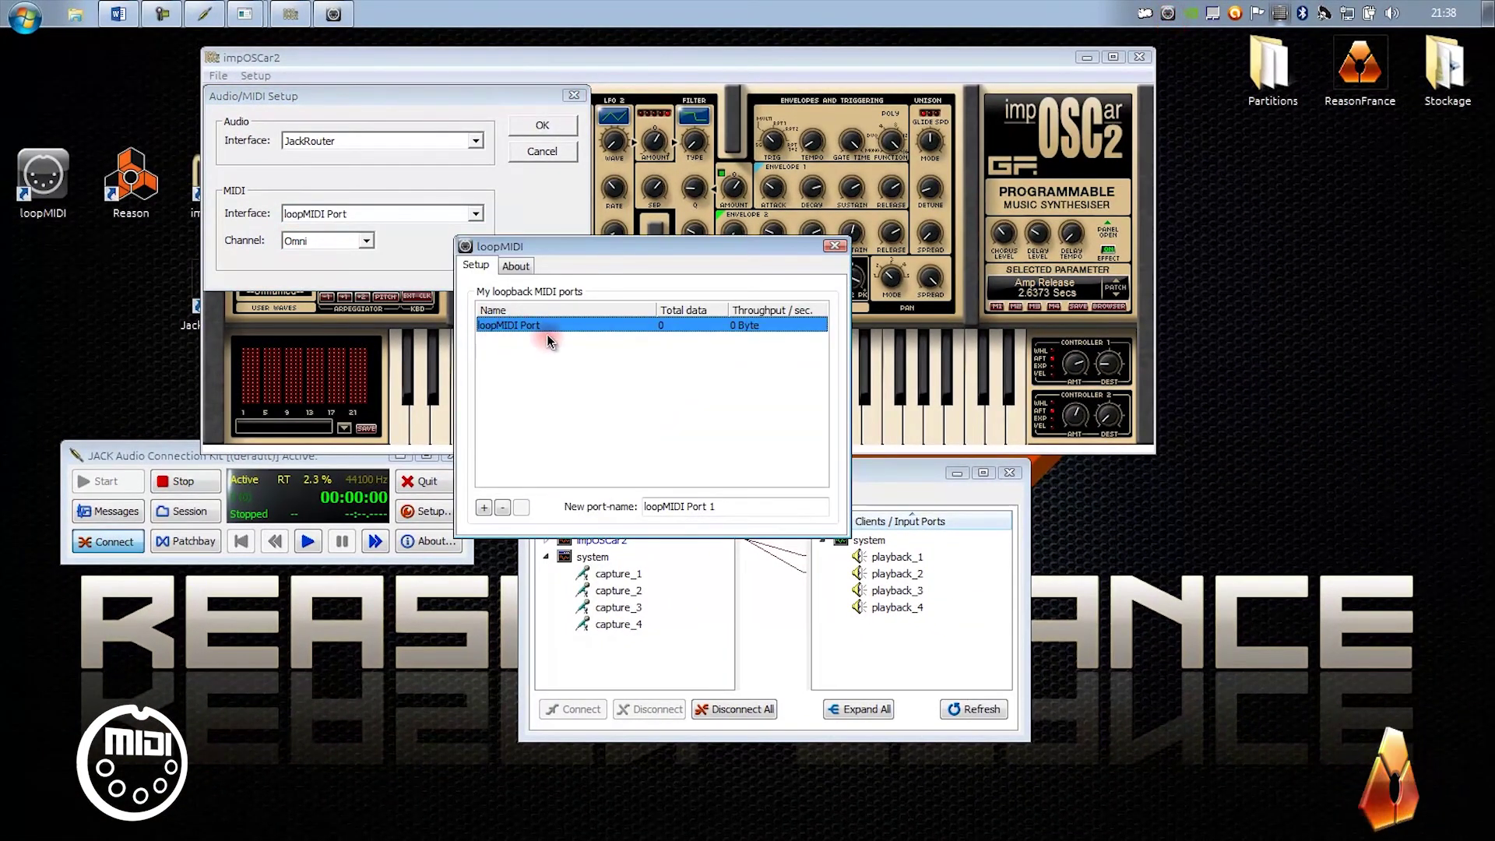
pyautogui.click(836, 248)
pyautogui.click(543, 152)
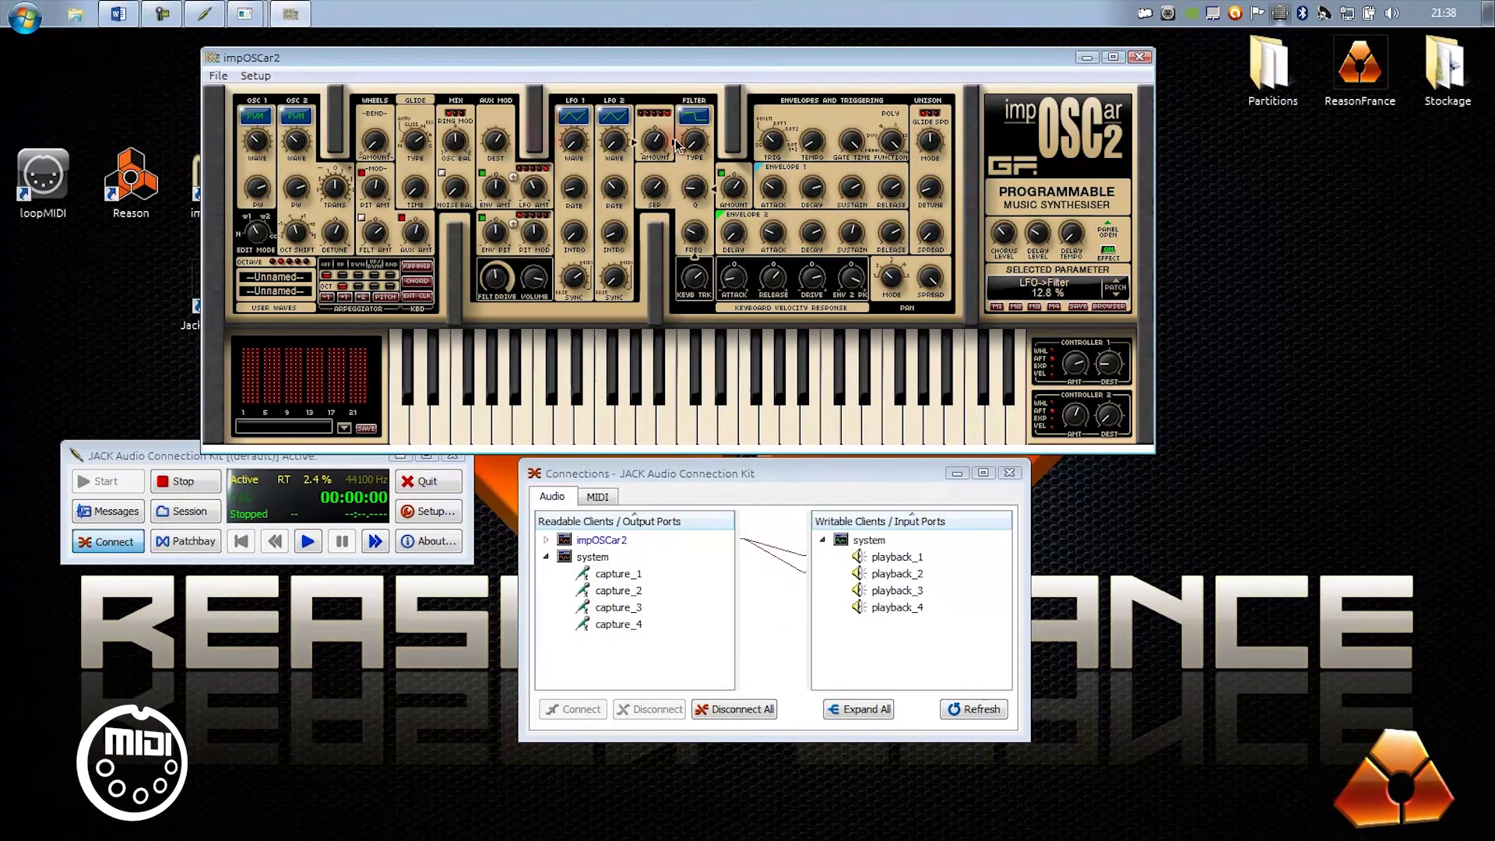
# Minimize impOSCar2 and move the JACK control and Connections windows lower on the desktop
pyautogui.click(1088, 58)
pyautogui.moveTo(300, 457); pyautogui.dragTo(266, 687)
pyautogui.moveTo(724, 474); pyautogui.dragTo(652, 551)
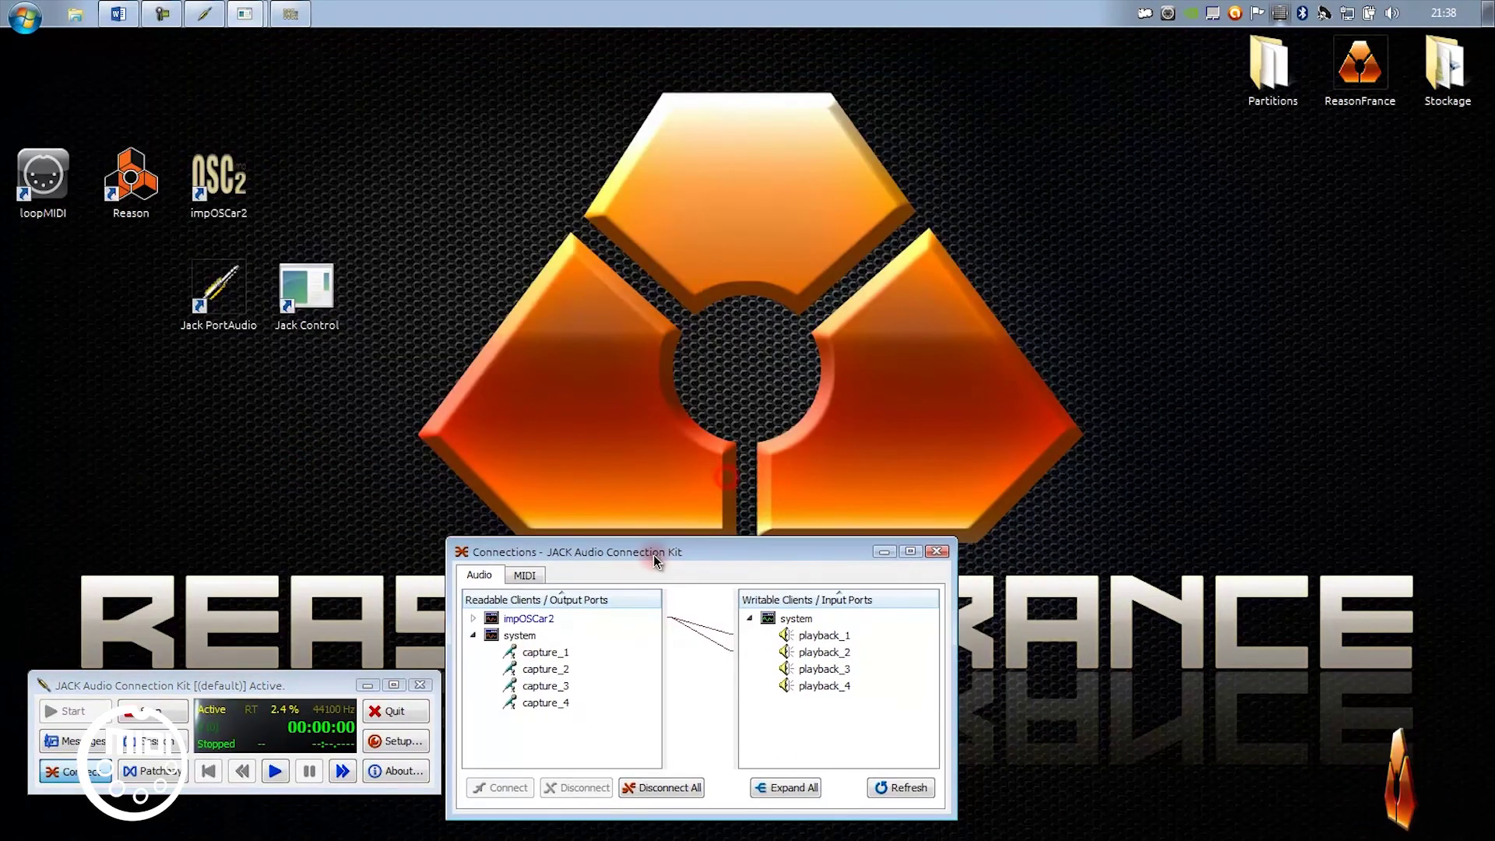
# Launch Reason without Rack Extensions, skipping the licence update, and maximize its document window
pyautogui.doubleClick(163, 173)
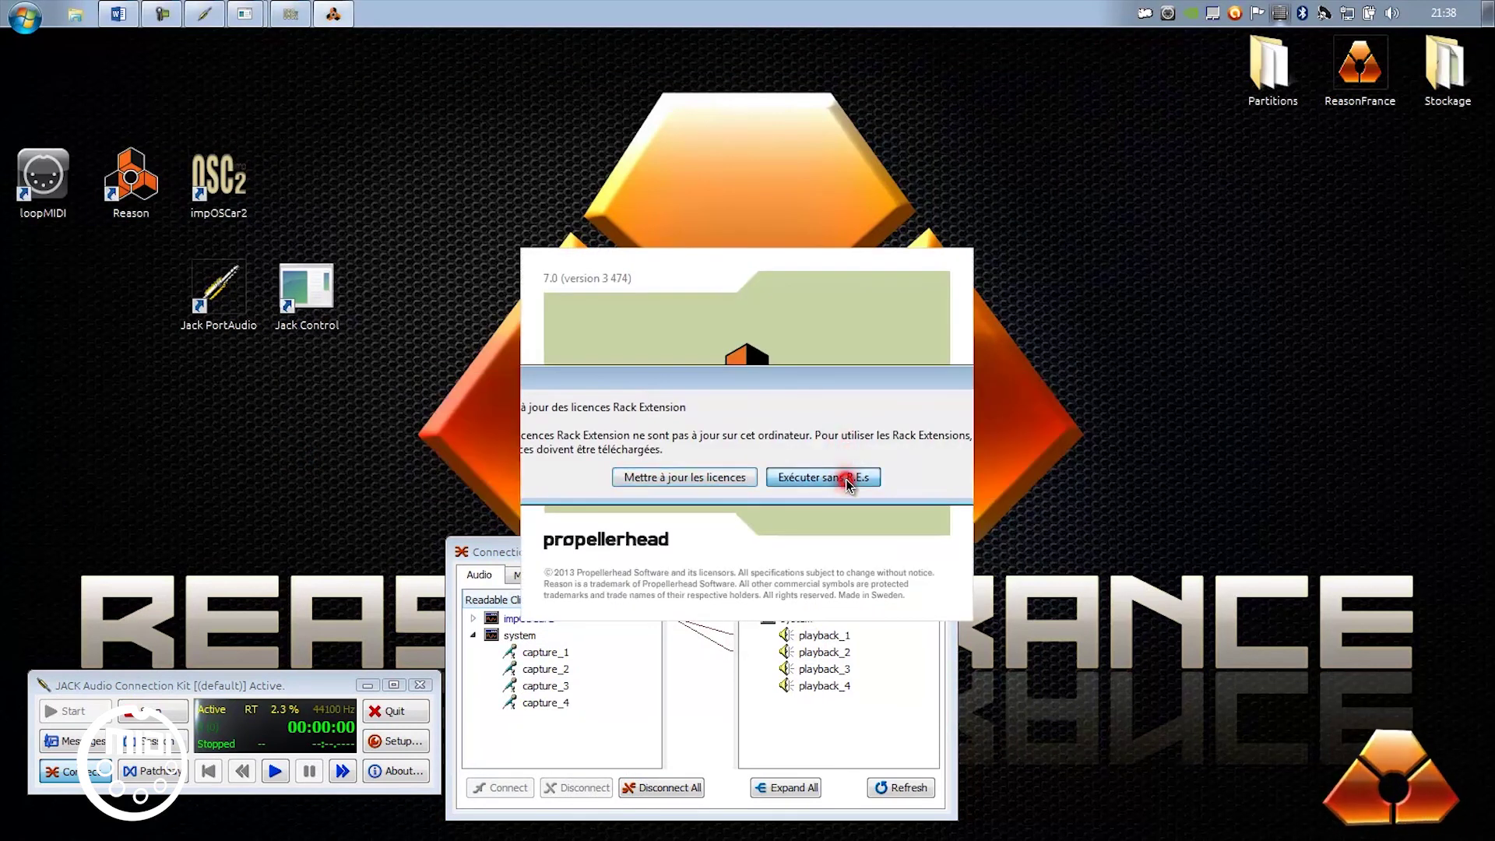
pyautogui.press('Escape')
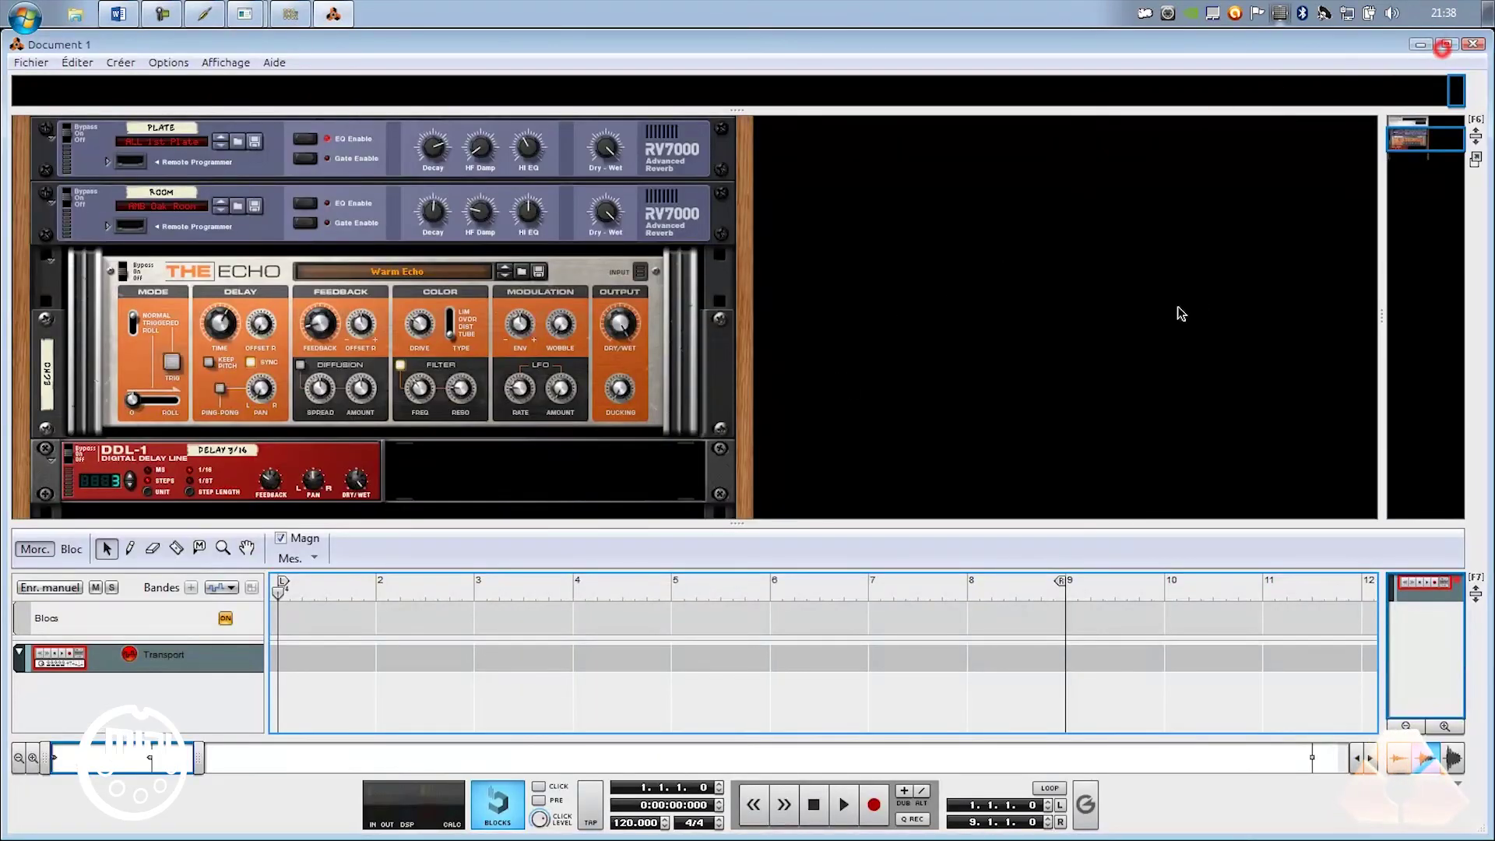
pyautogui.click(1445, 45)
# Set Reason's sound card to ASIO JackRouter in the audio preferences
pyautogui.click(69, 55)
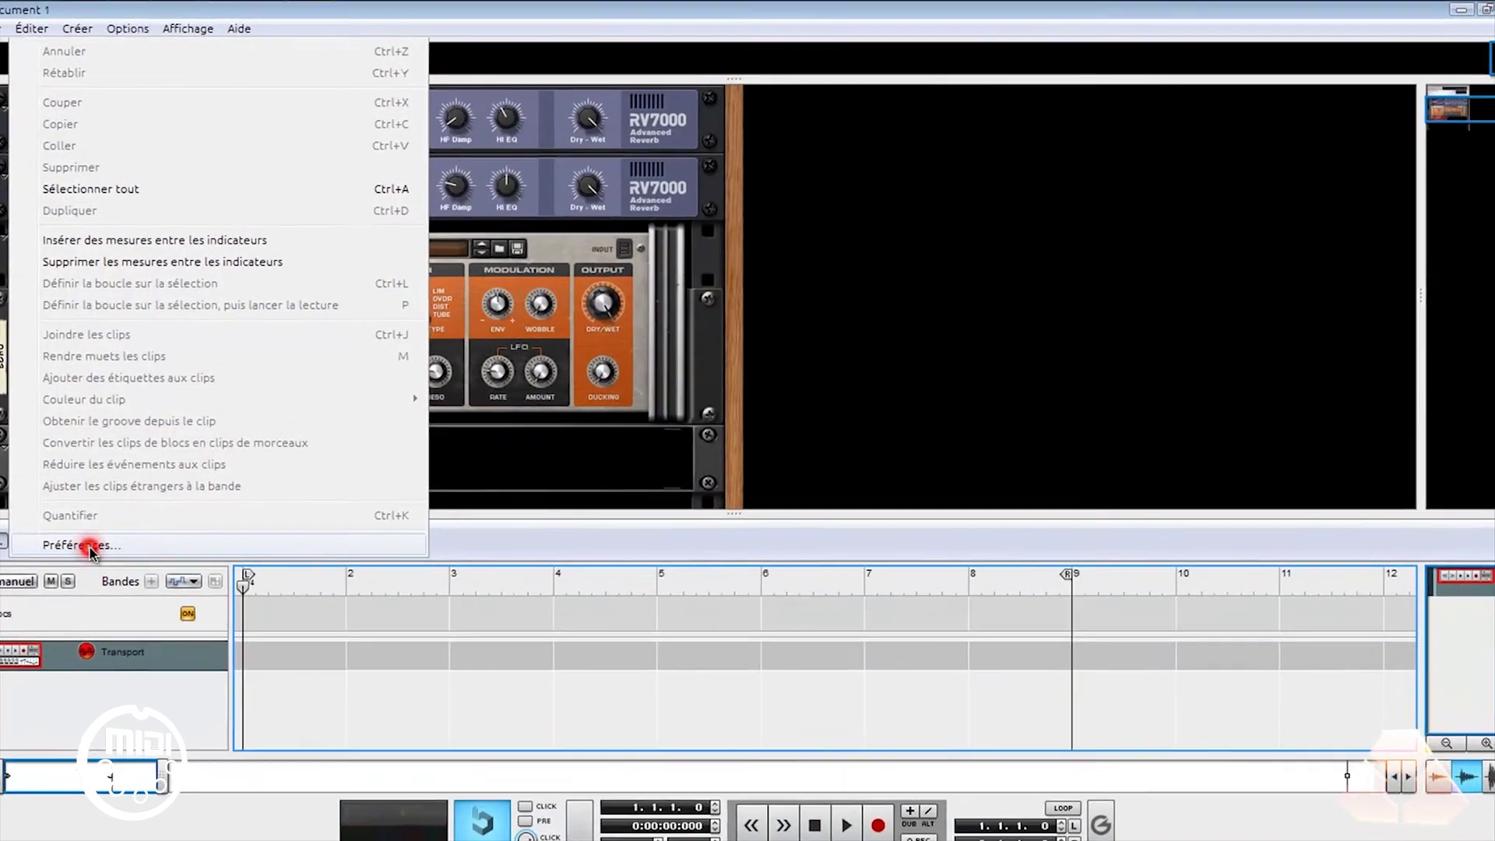
pyautogui.click(101, 540)
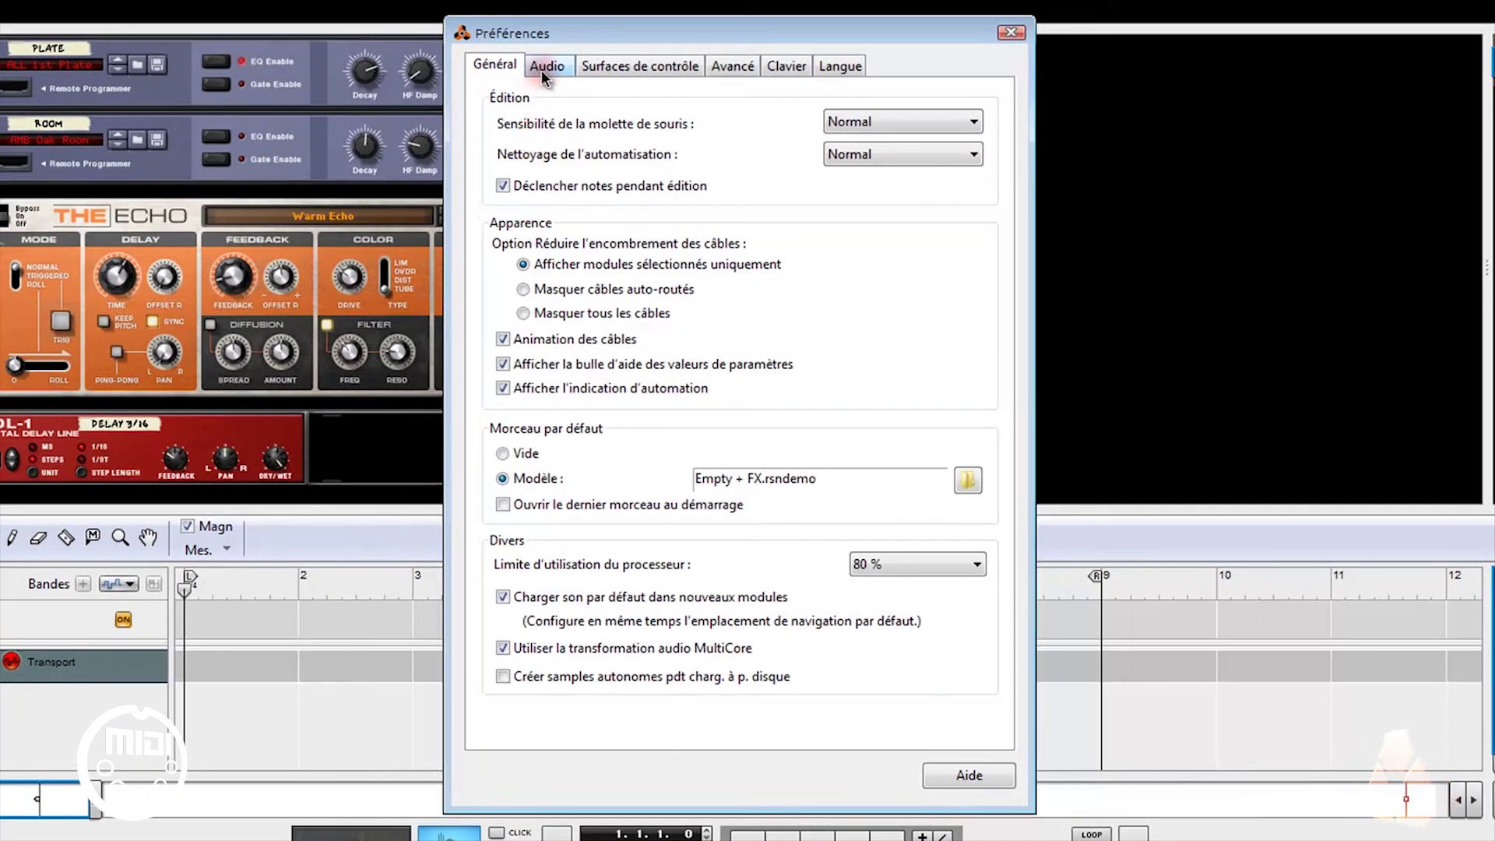
pyautogui.click(545, 66)
pyautogui.click(681, 179)
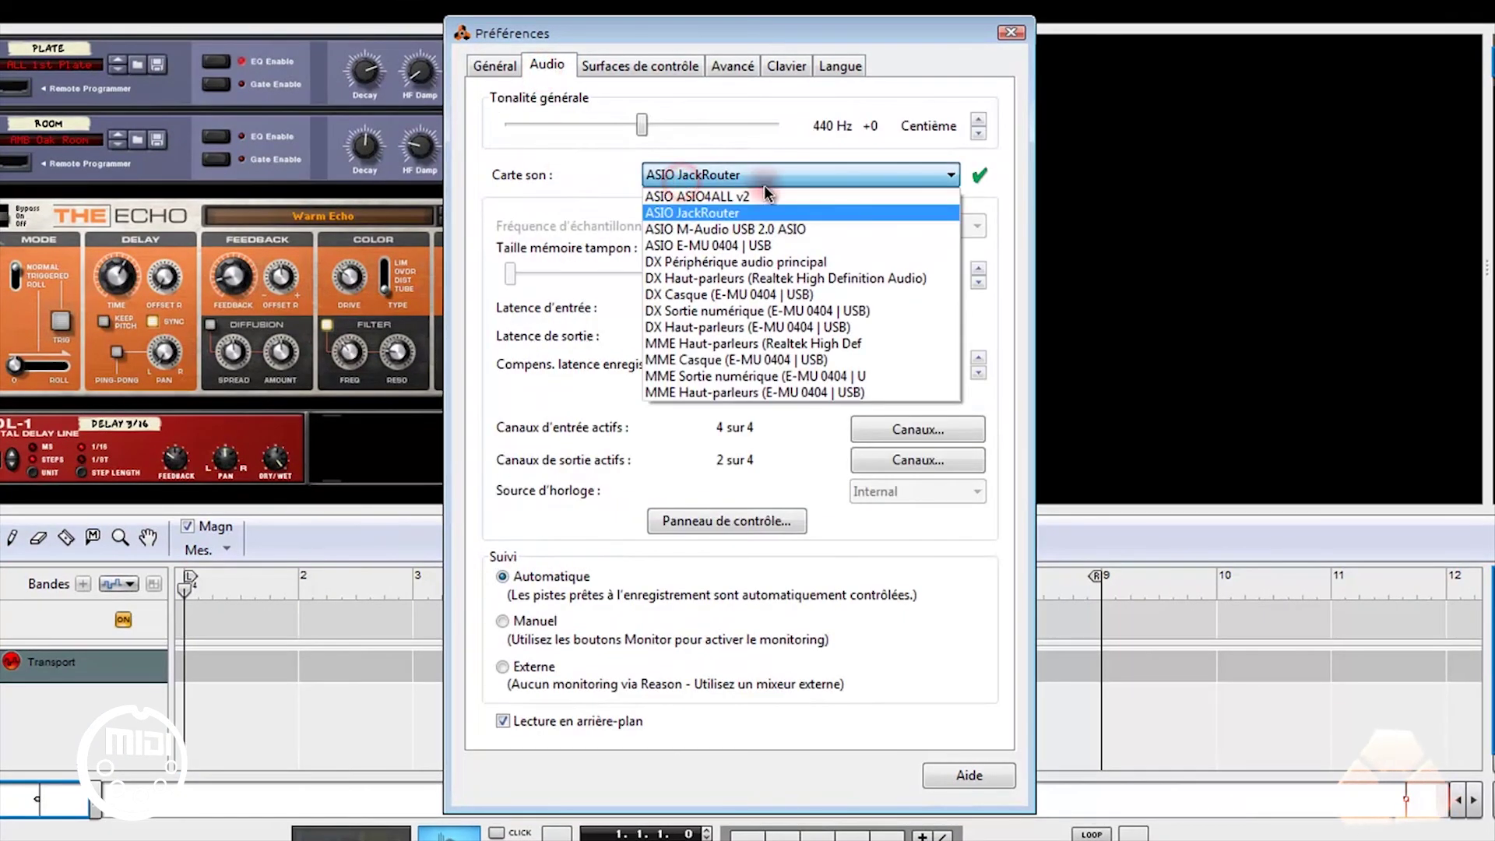
pyautogui.click(707, 214)
# Set the MIDI clock sync output to loopMIDI Port in Reason's advanced preferences
pyautogui.click(732, 67)
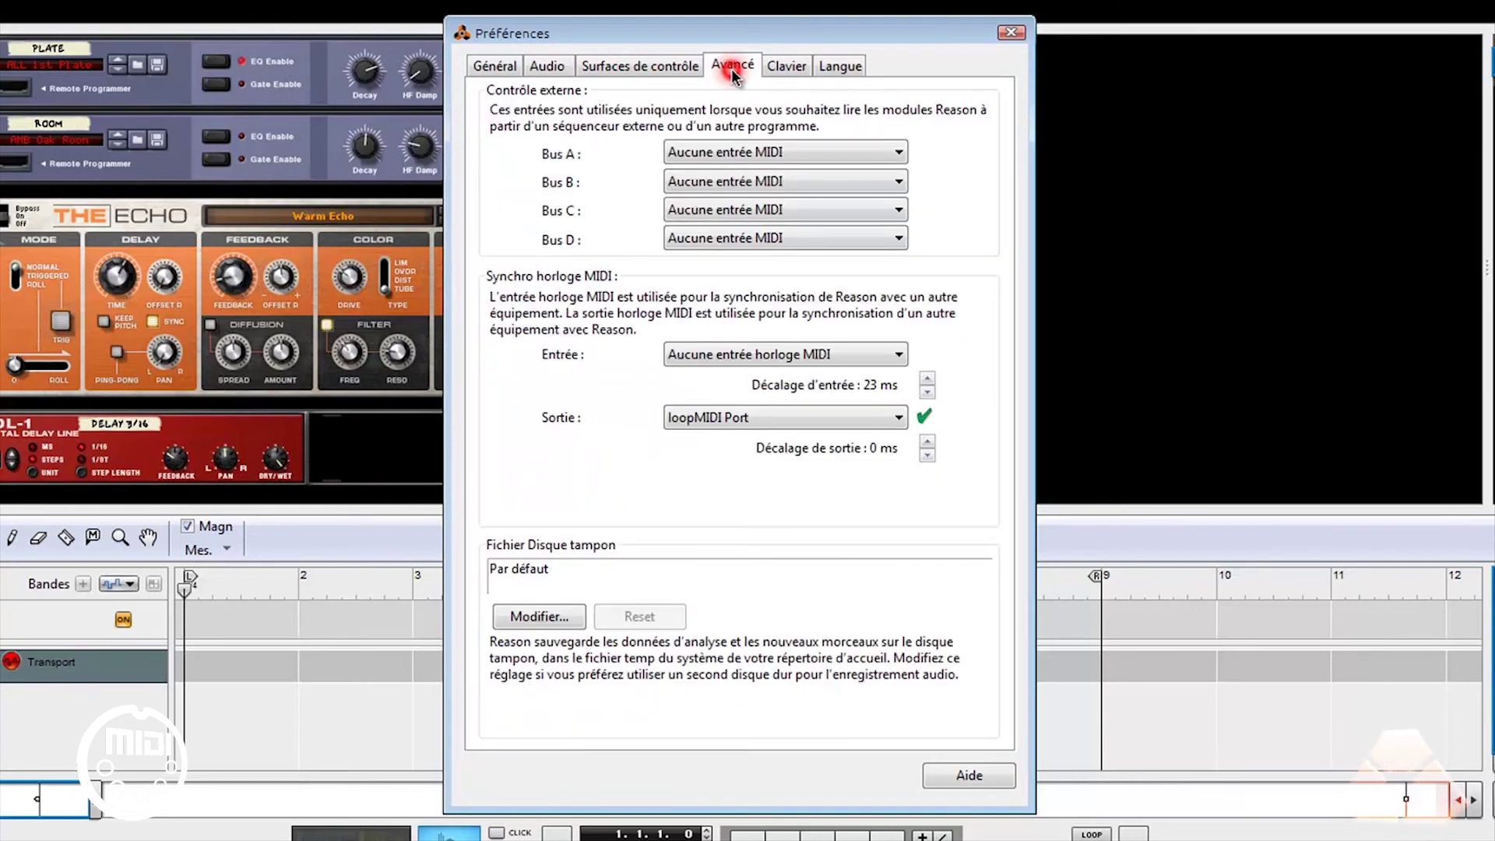
pyautogui.click(701, 419)
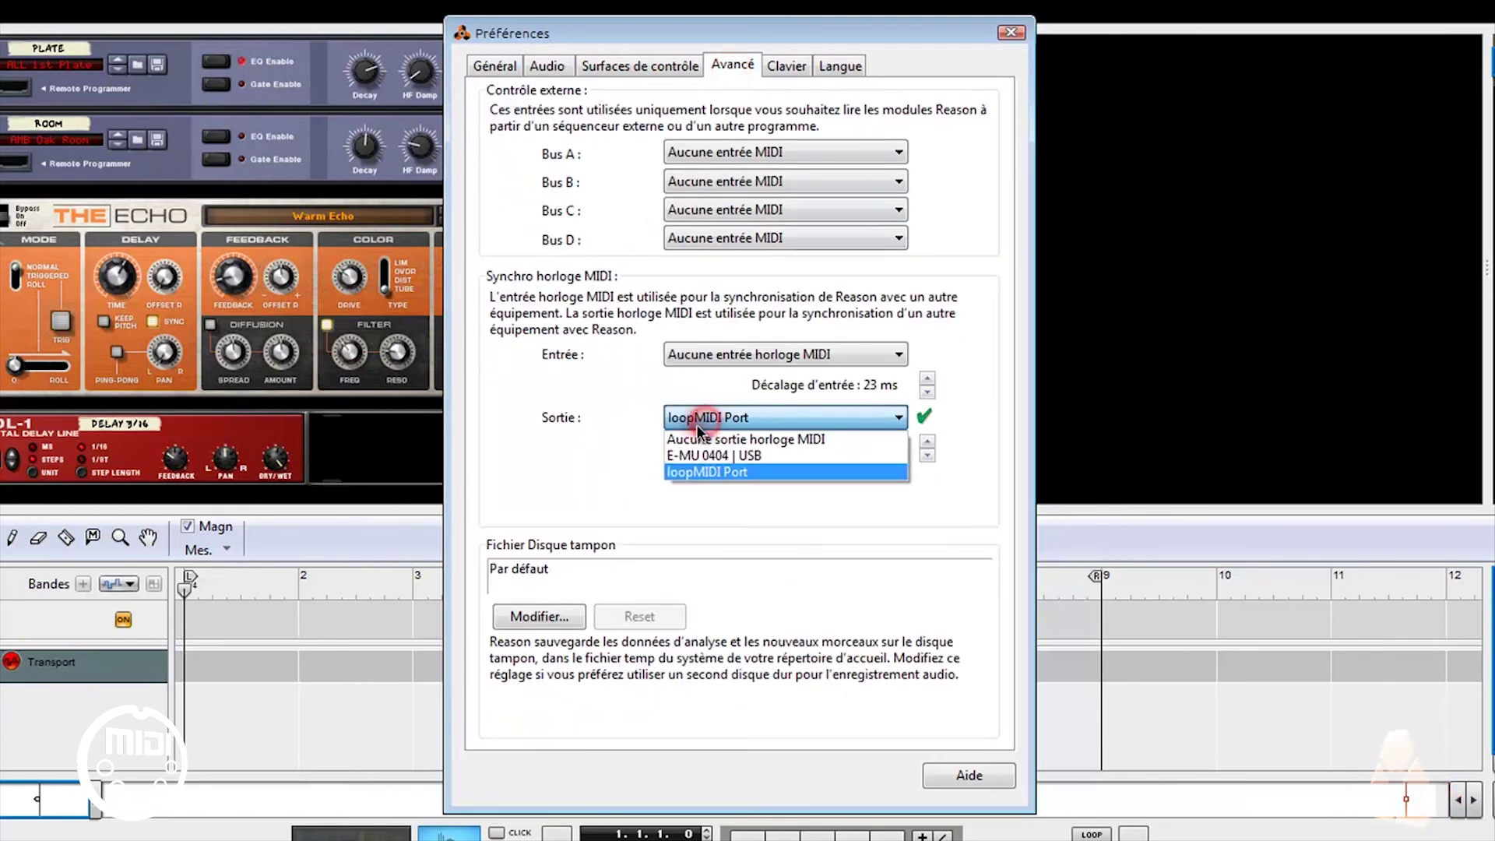
pyautogui.click(694, 472)
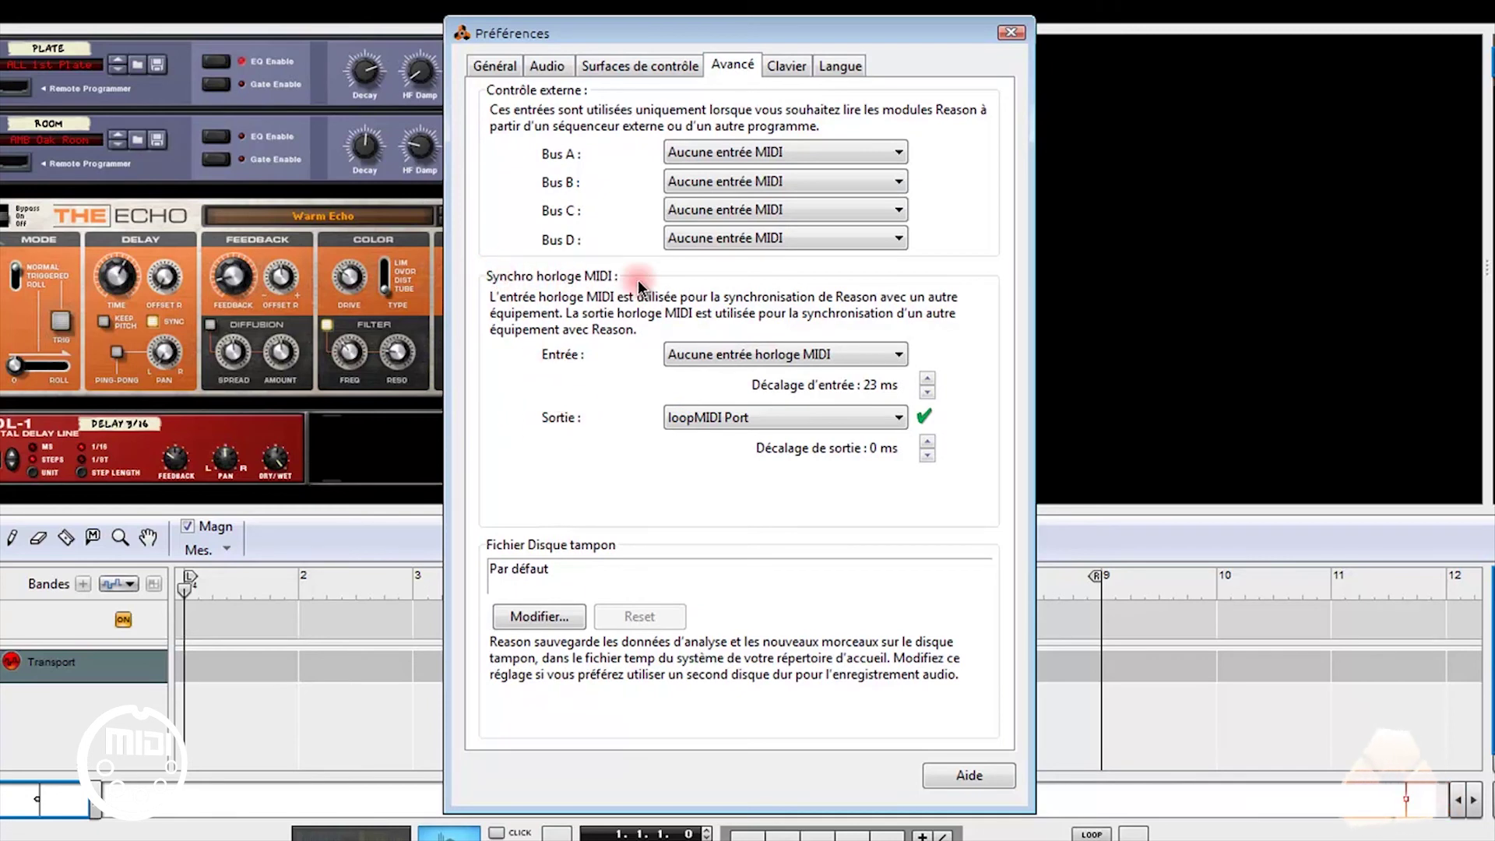
pyautogui.click(570, 69)
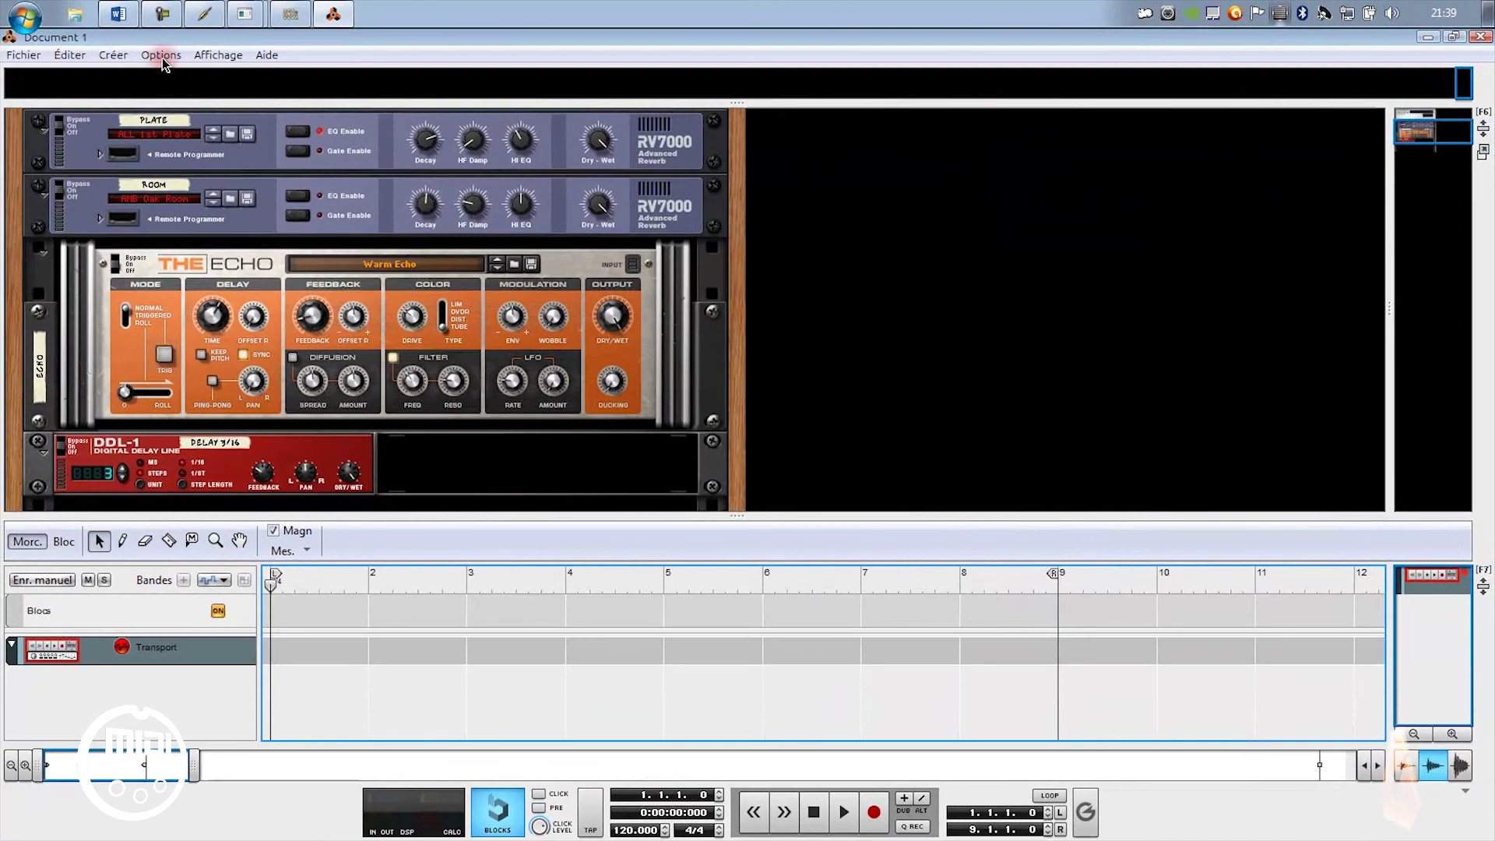
# Enable sending MIDI clock (Envoyer horloge MIDI) in Reason's sync options
pyautogui.click(161, 56)
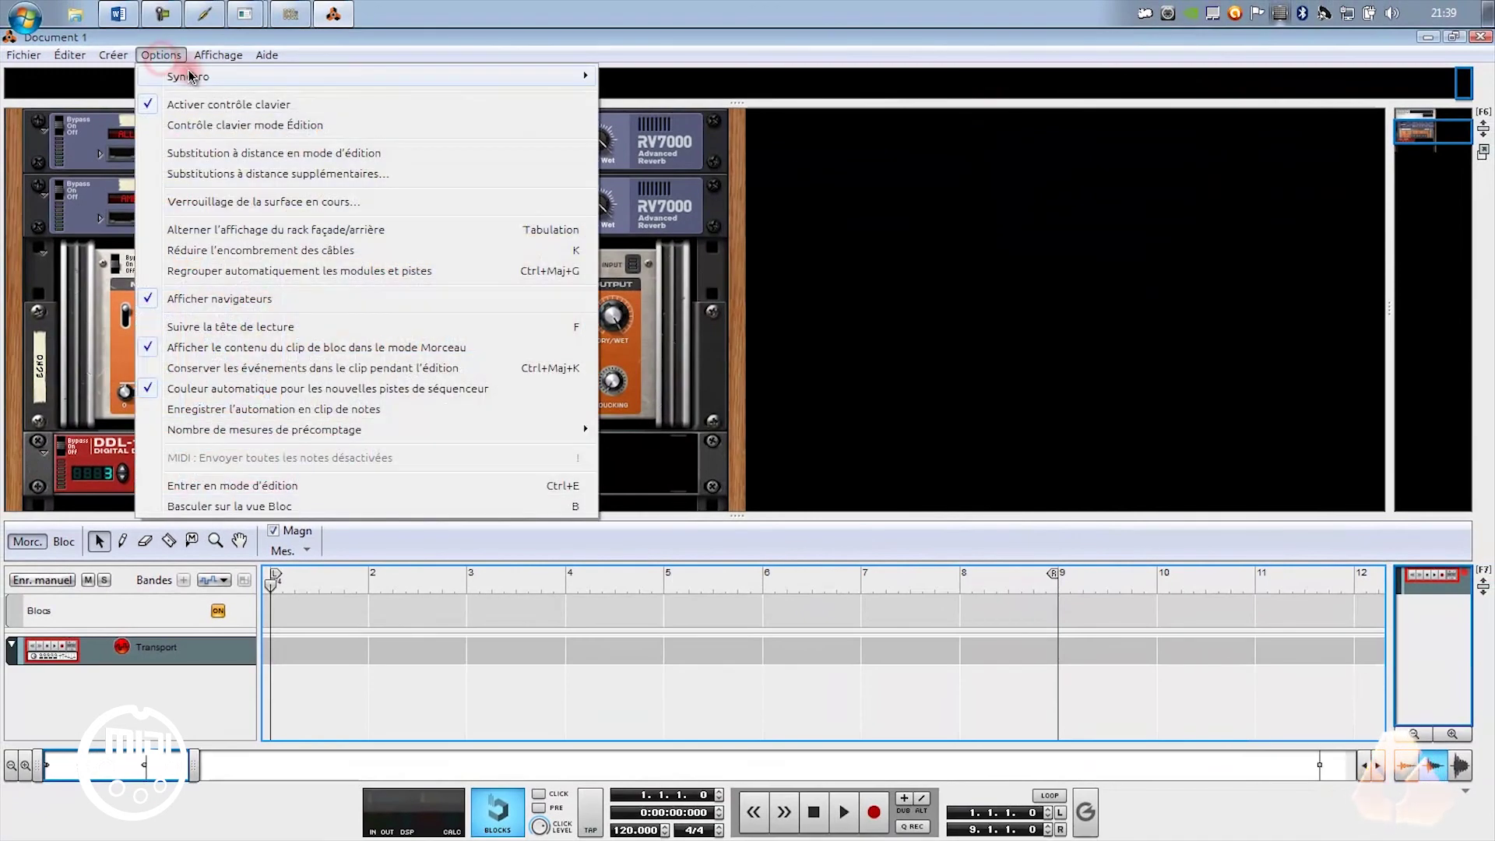
pyautogui.moveTo(389, 76)
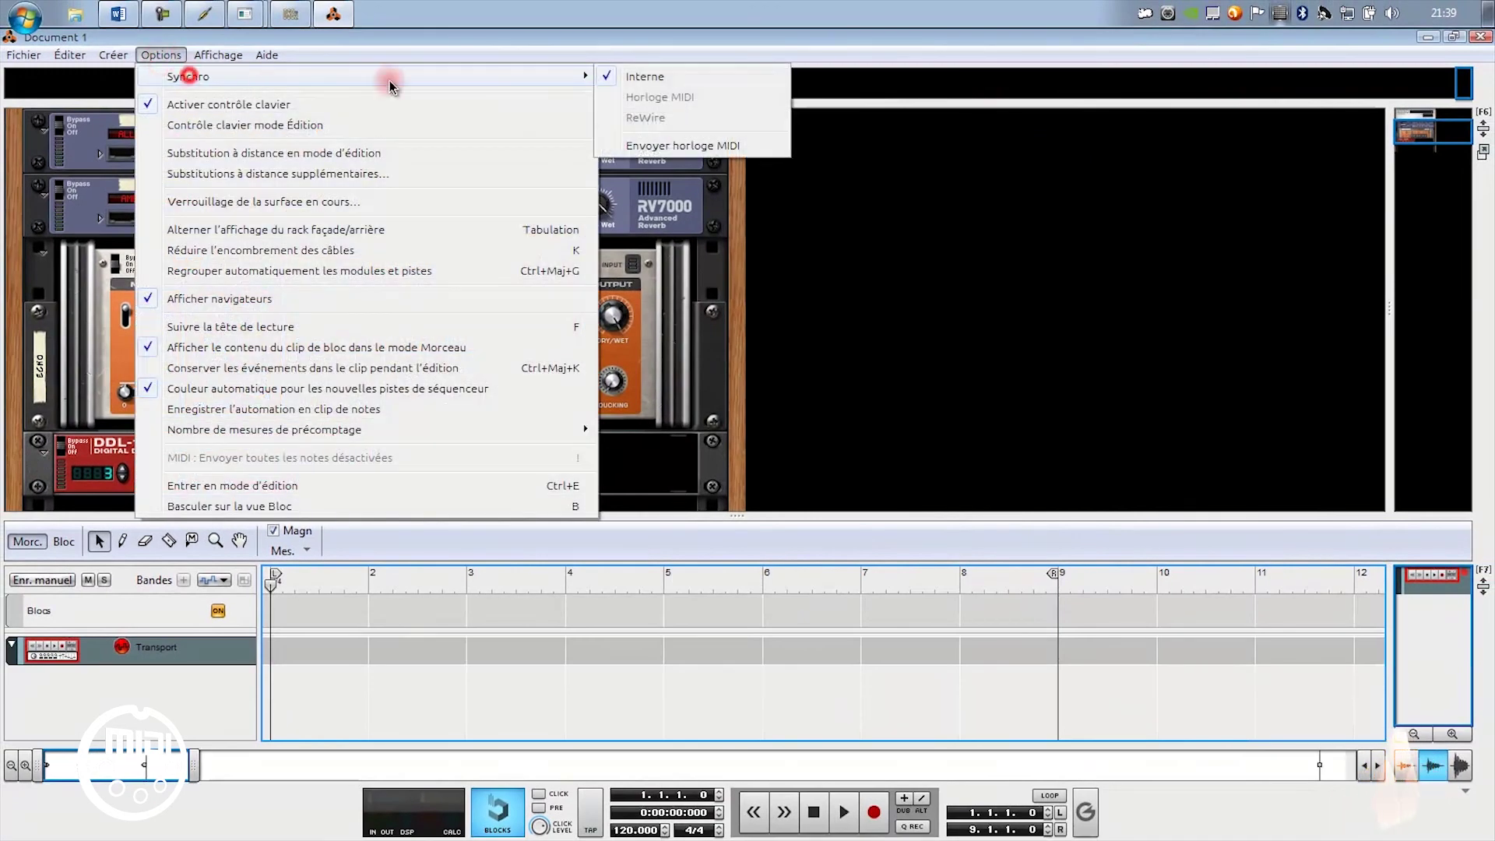
pyautogui.click(696, 155)
# Create an External MIDI Instrument below the DDL-1 delay in the rack and set its MIDI output to MME loopMIDI Port
pyautogui.click(881, 310)
pyautogui.scroll(-3, 884, 314)
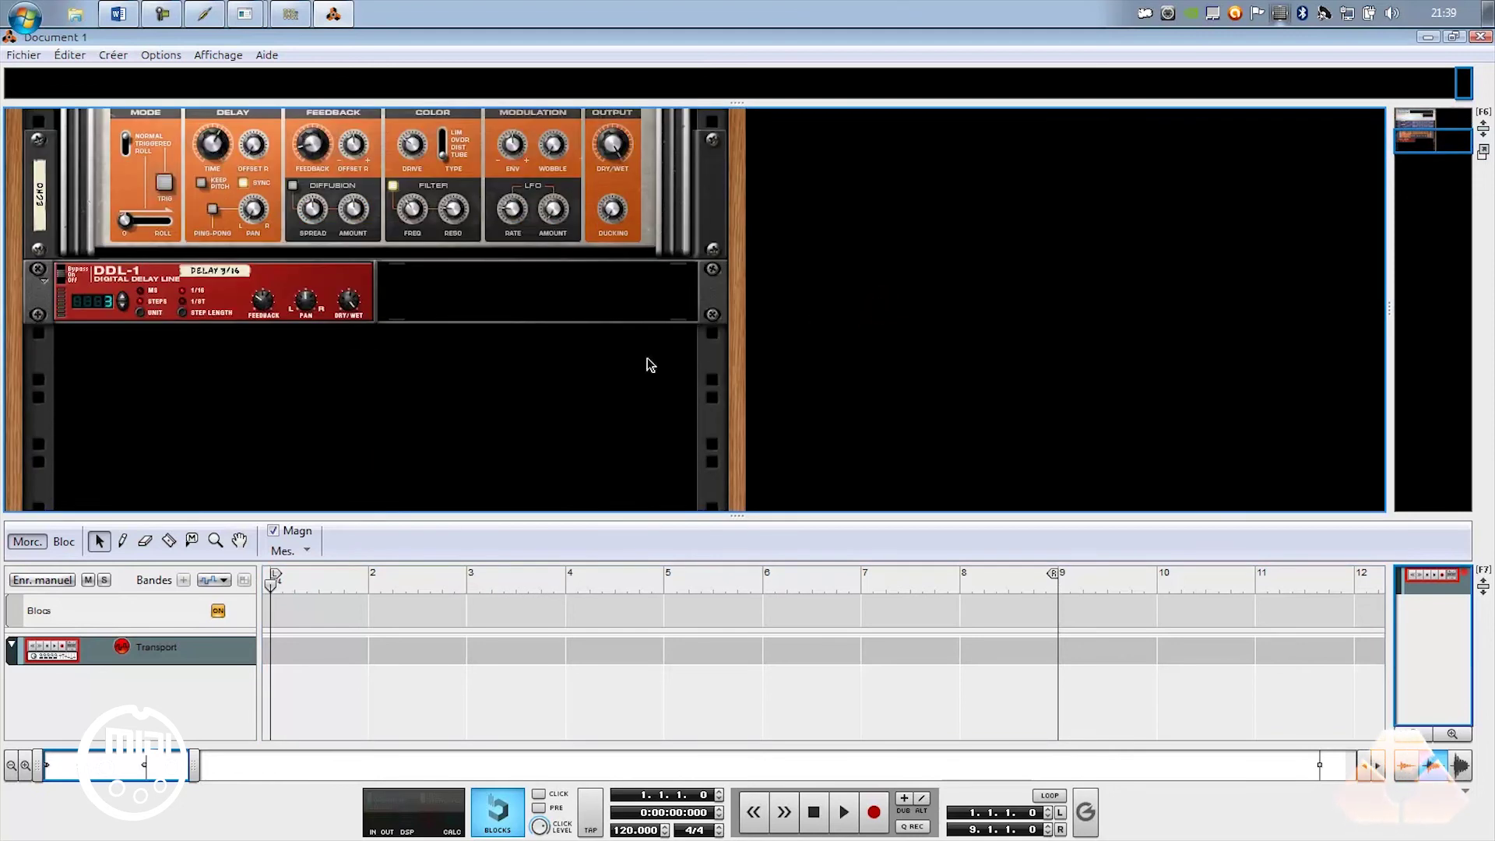
pyautogui.rightClick(336, 367)
pyautogui.click(283, 355)
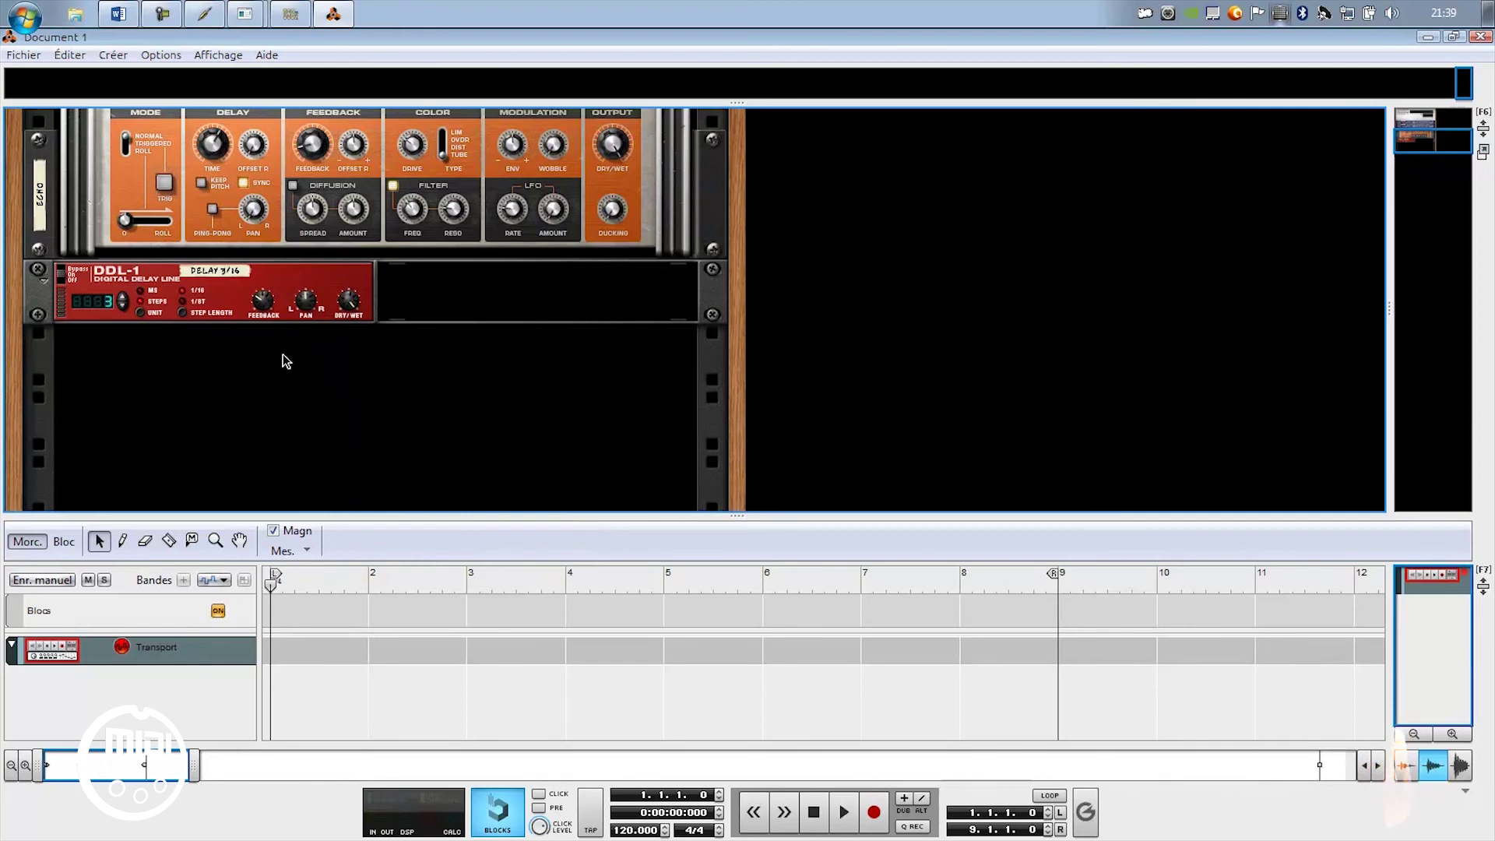
pyautogui.rightClick(511, 396)
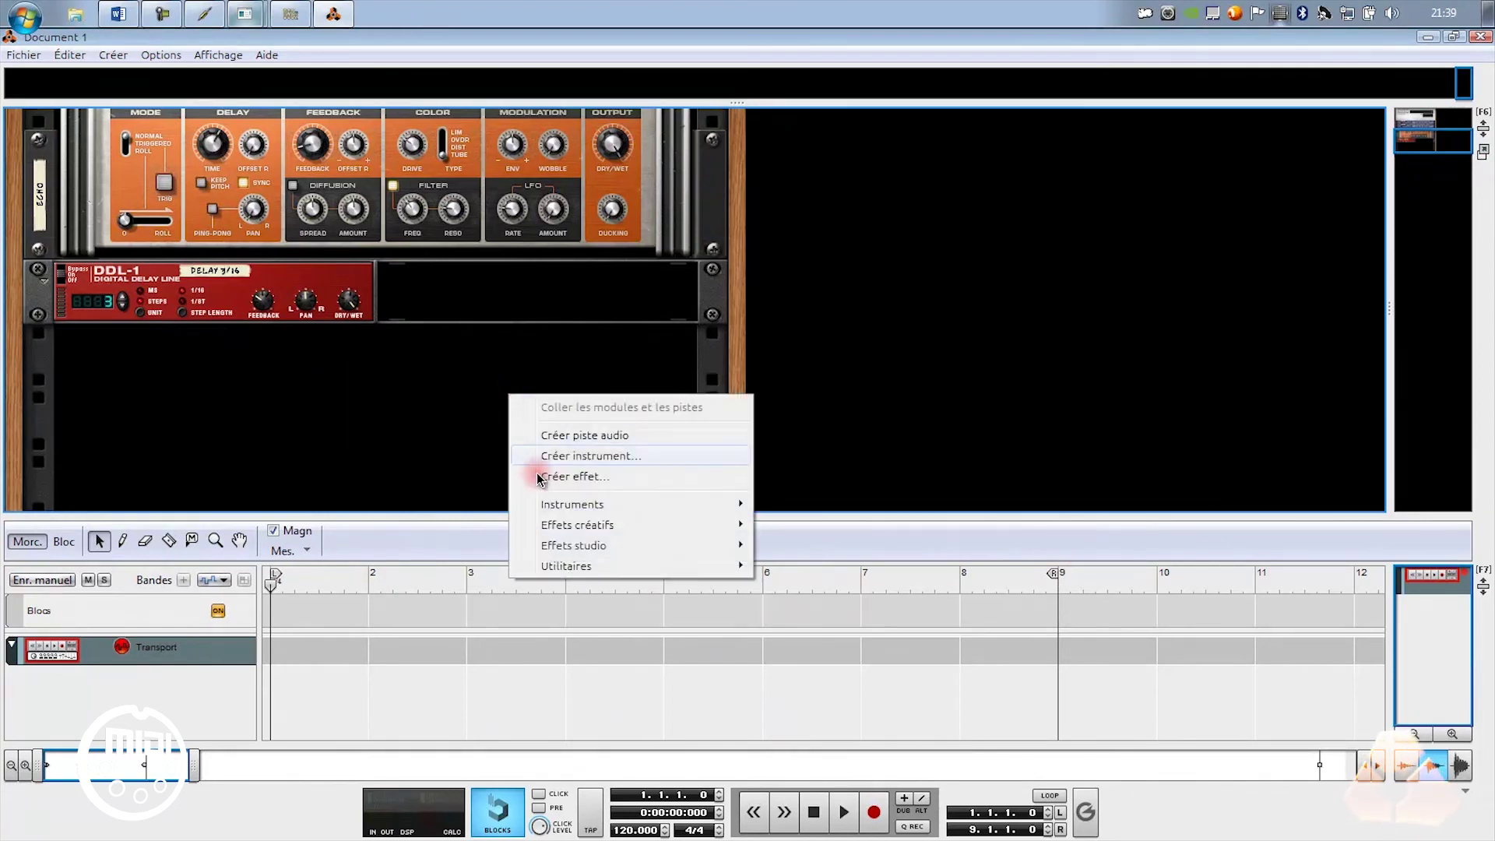
pyautogui.moveTo(599, 508)
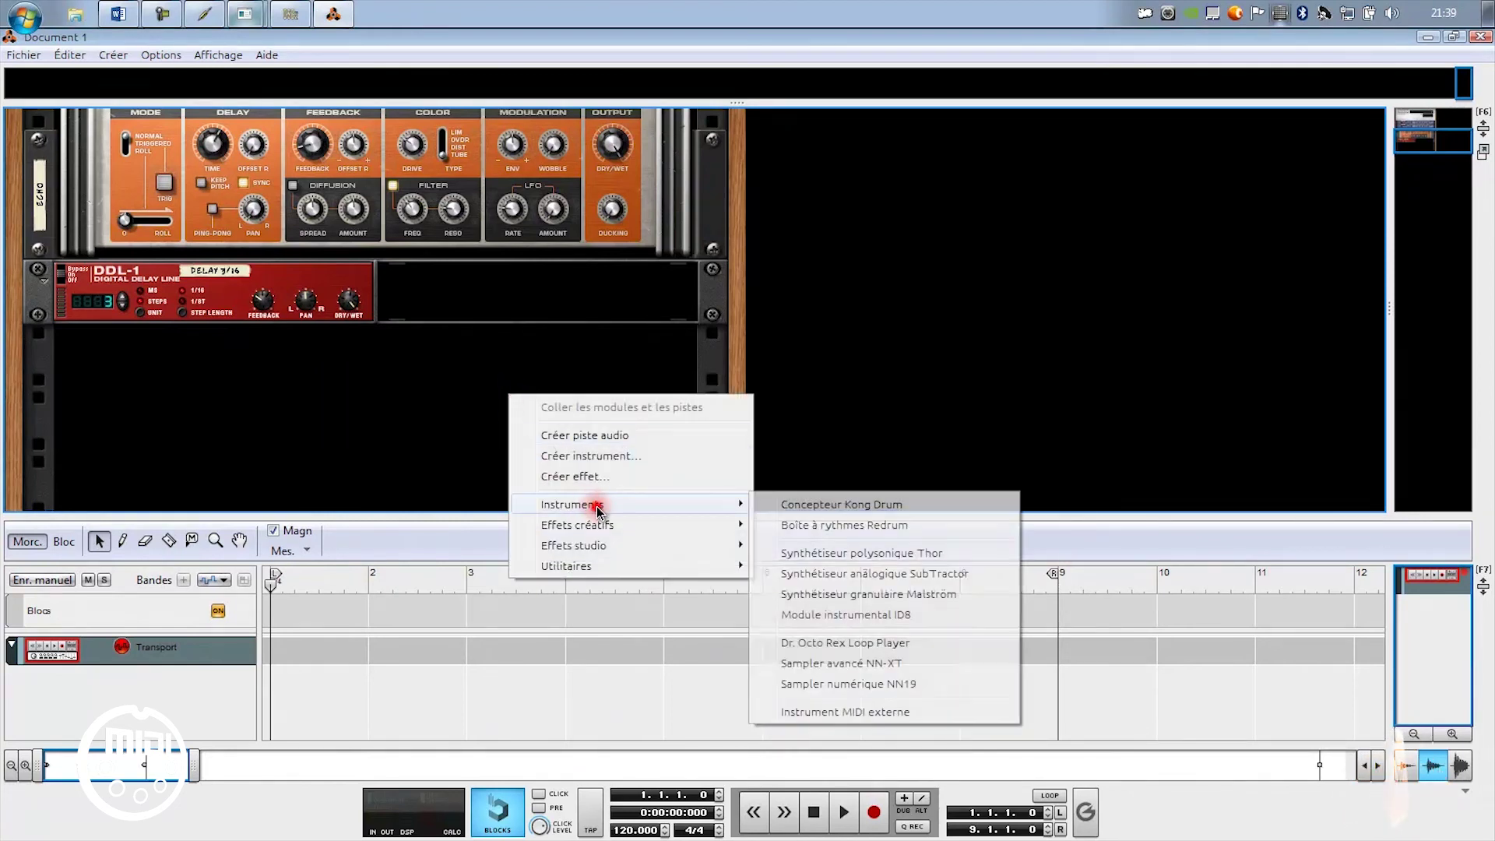
pyautogui.click(847, 713)
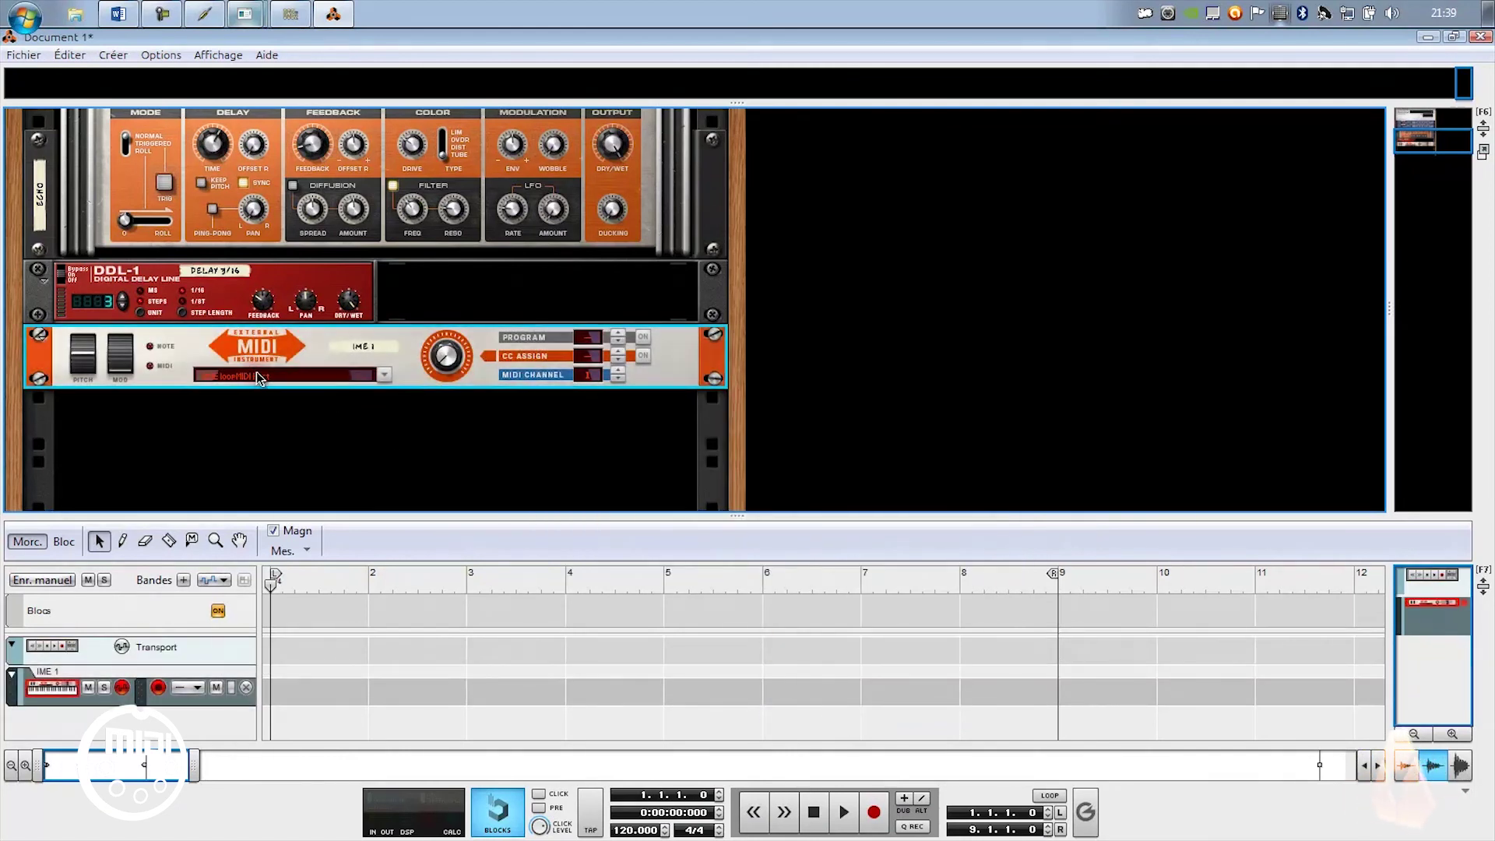
pyautogui.click(384, 375)
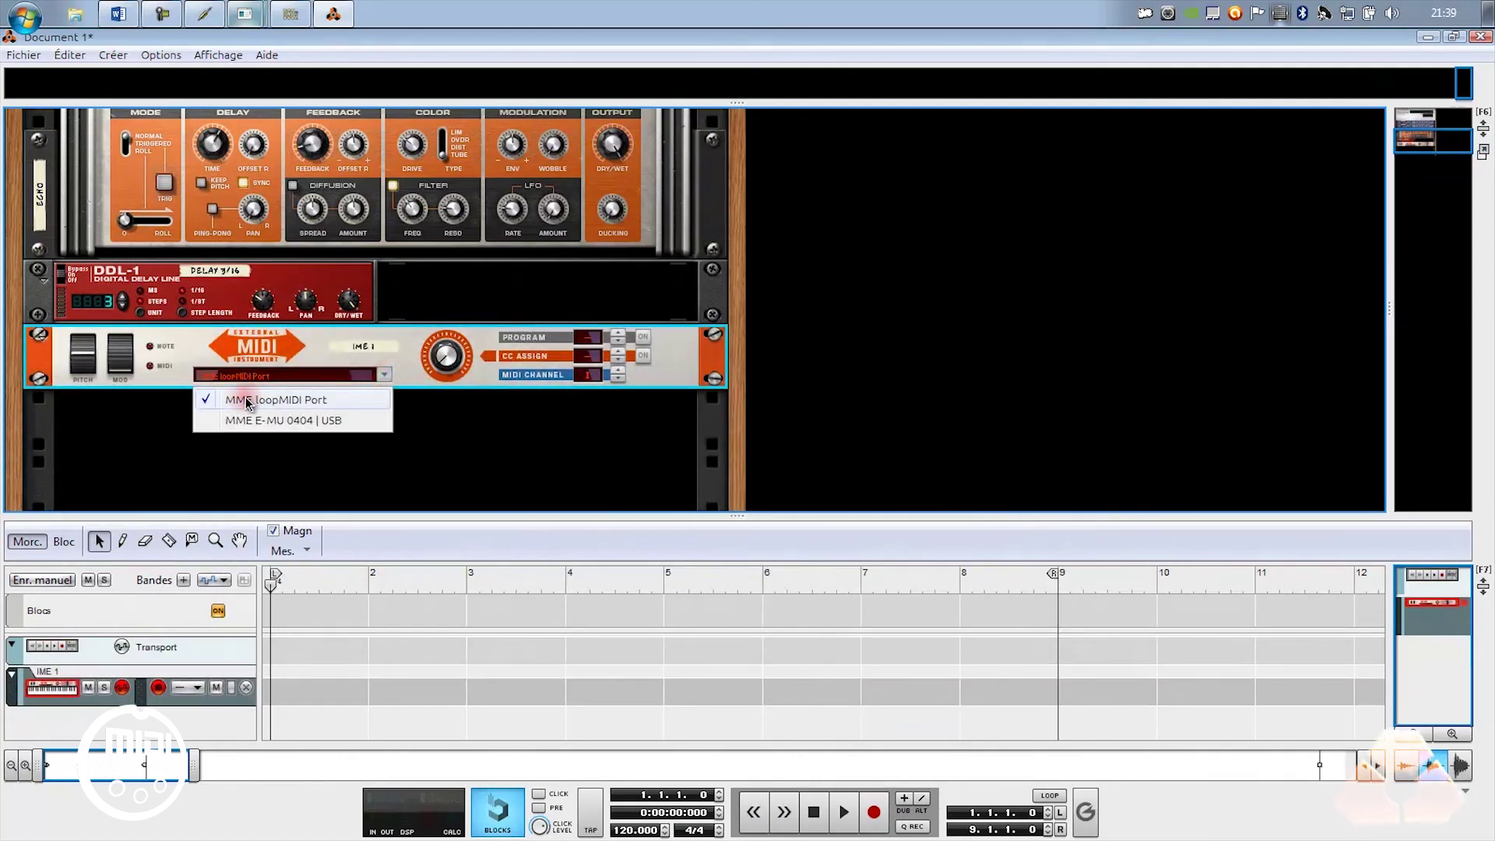
pyautogui.click(302, 404)
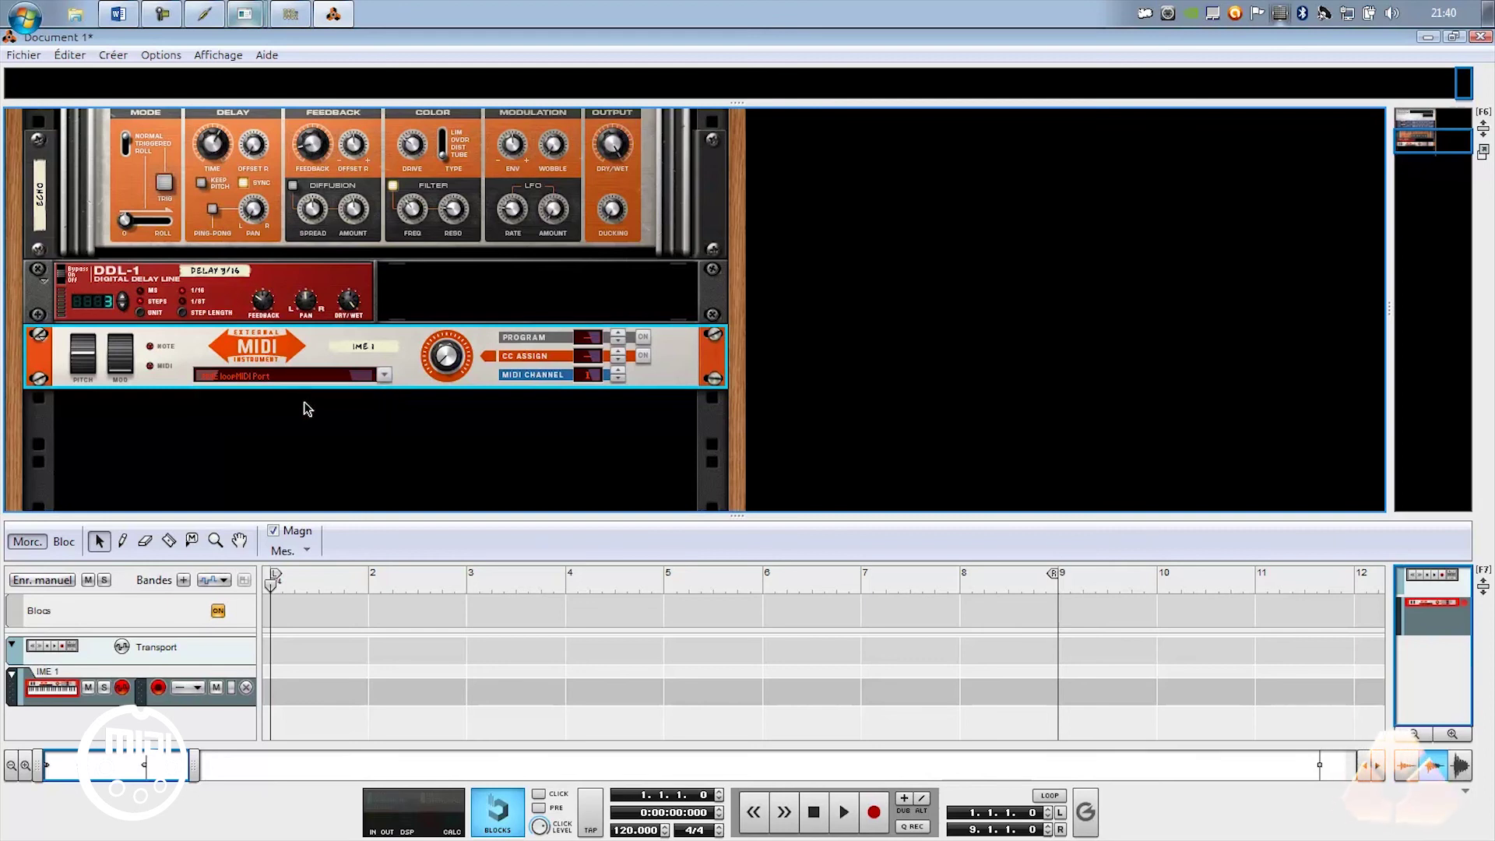
# Bring up impOSCar2 and move its window so that the External MIDI Instrument's port display is uncovered
pyautogui.click(290, 14)
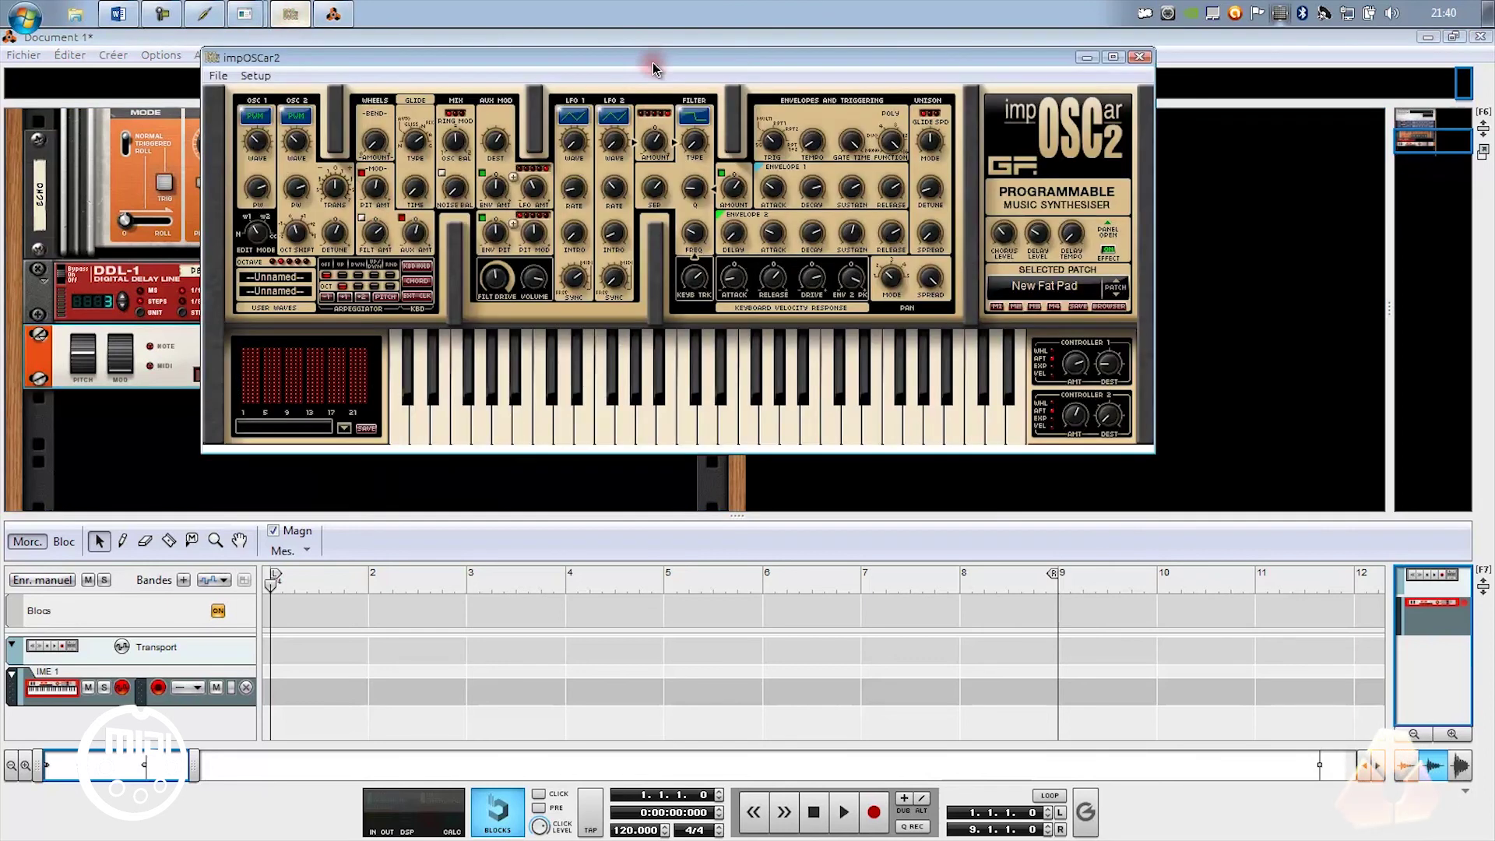
pyautogui.moveTo(651, 54); pyautogui.dragTo(941, 102)
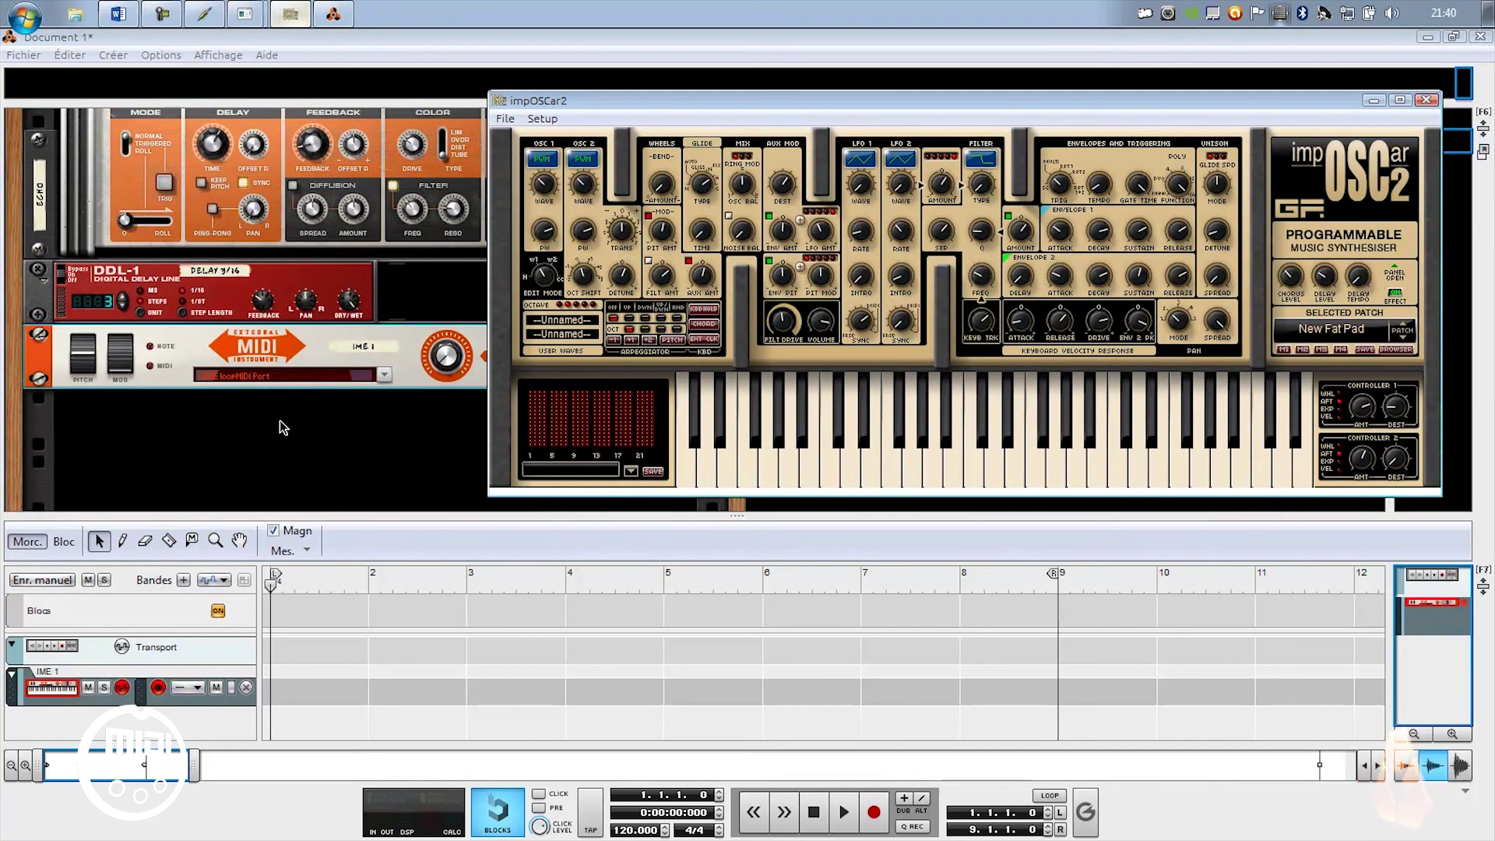
# Switch to the JACK Connections window and disconnect impOSCar2's out1 from the system's playback_1
pyautogui.moveTo(253, 16)
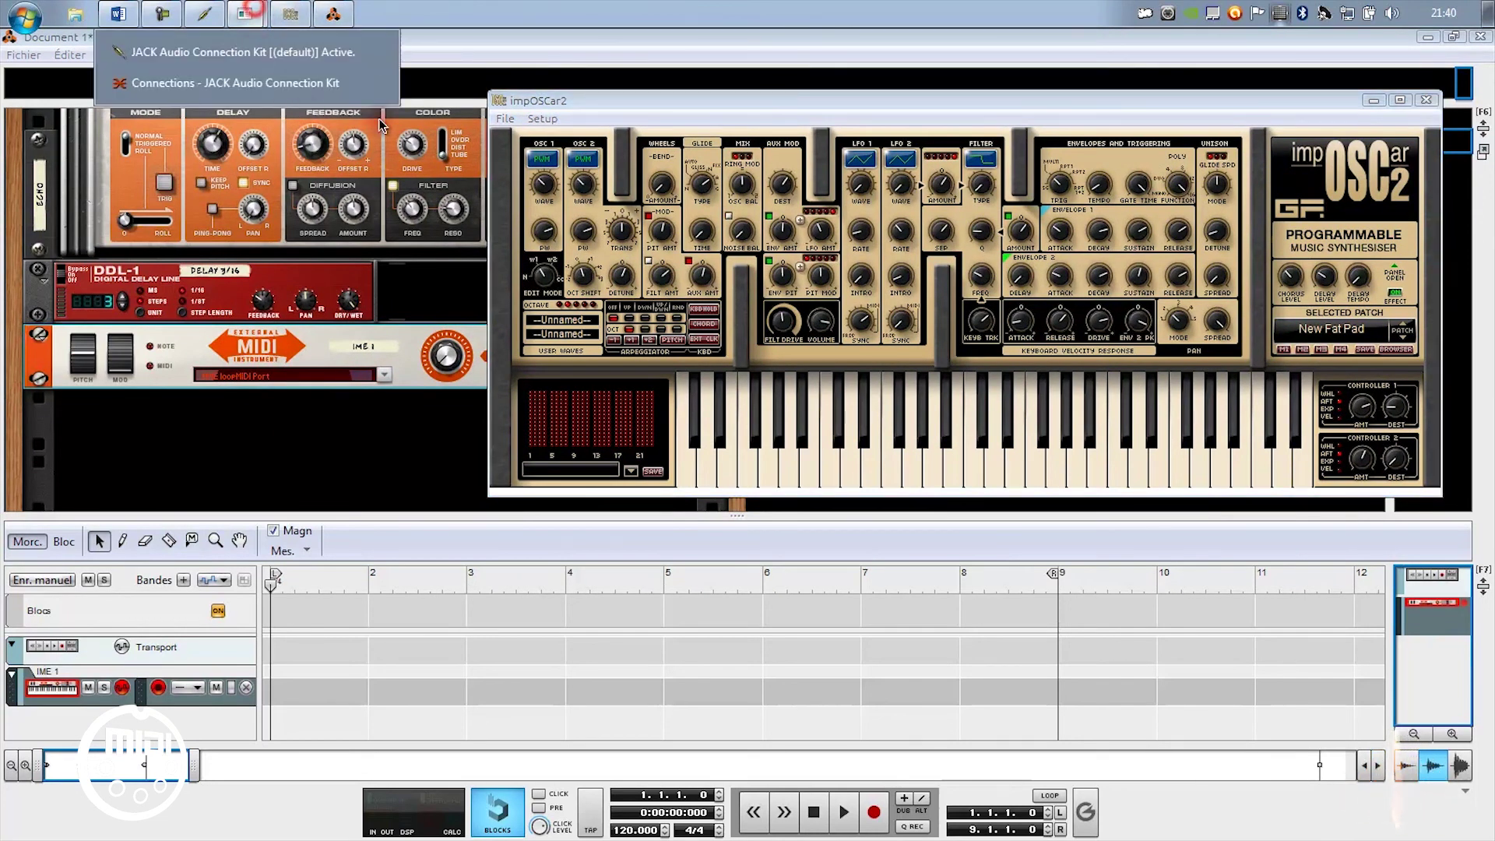
pyautogui.click(257, 82)
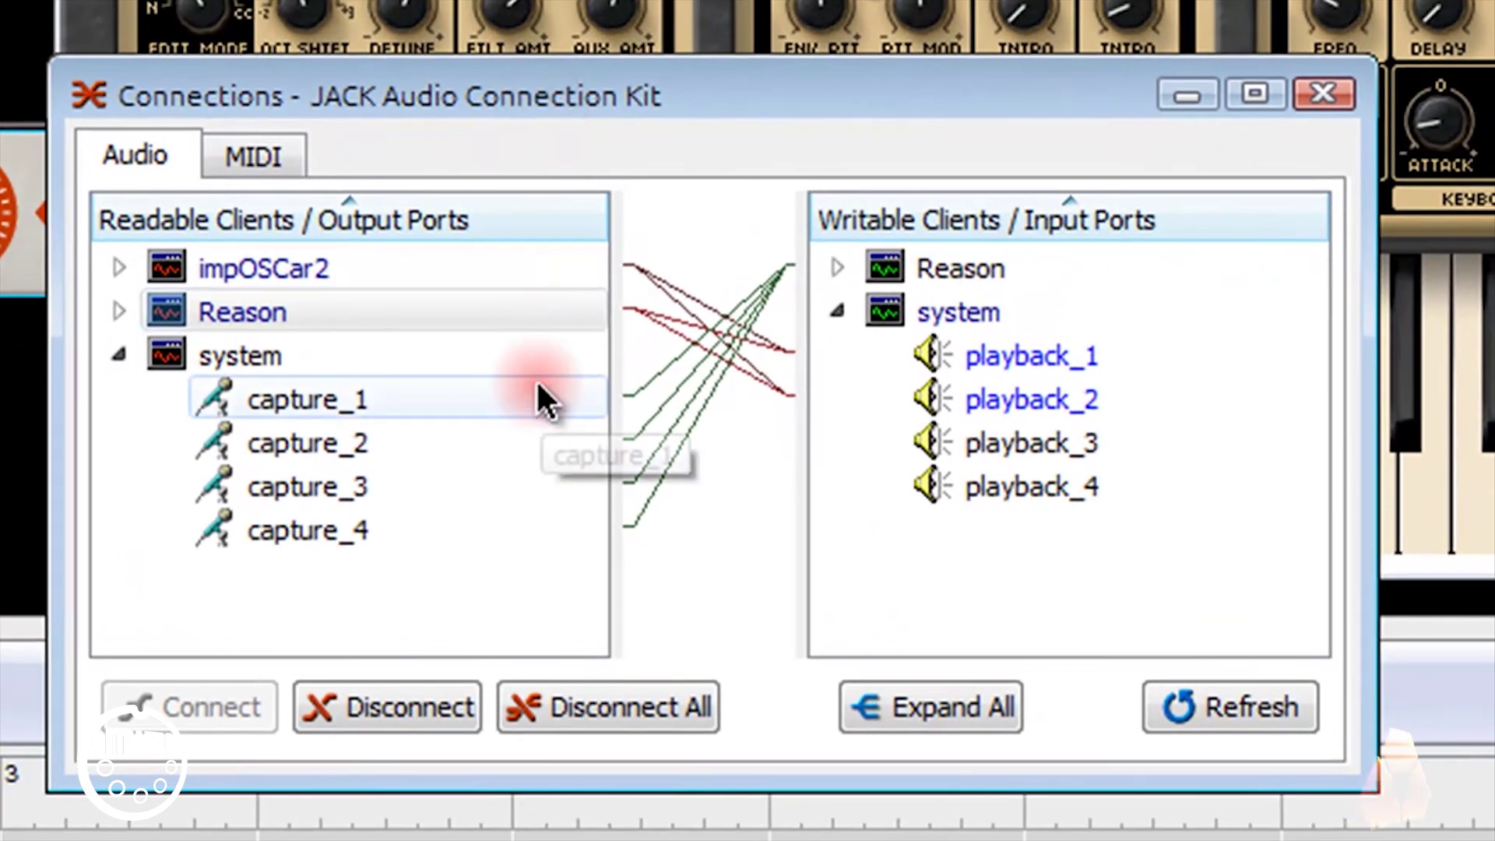
pyautogui.click(118, 356)
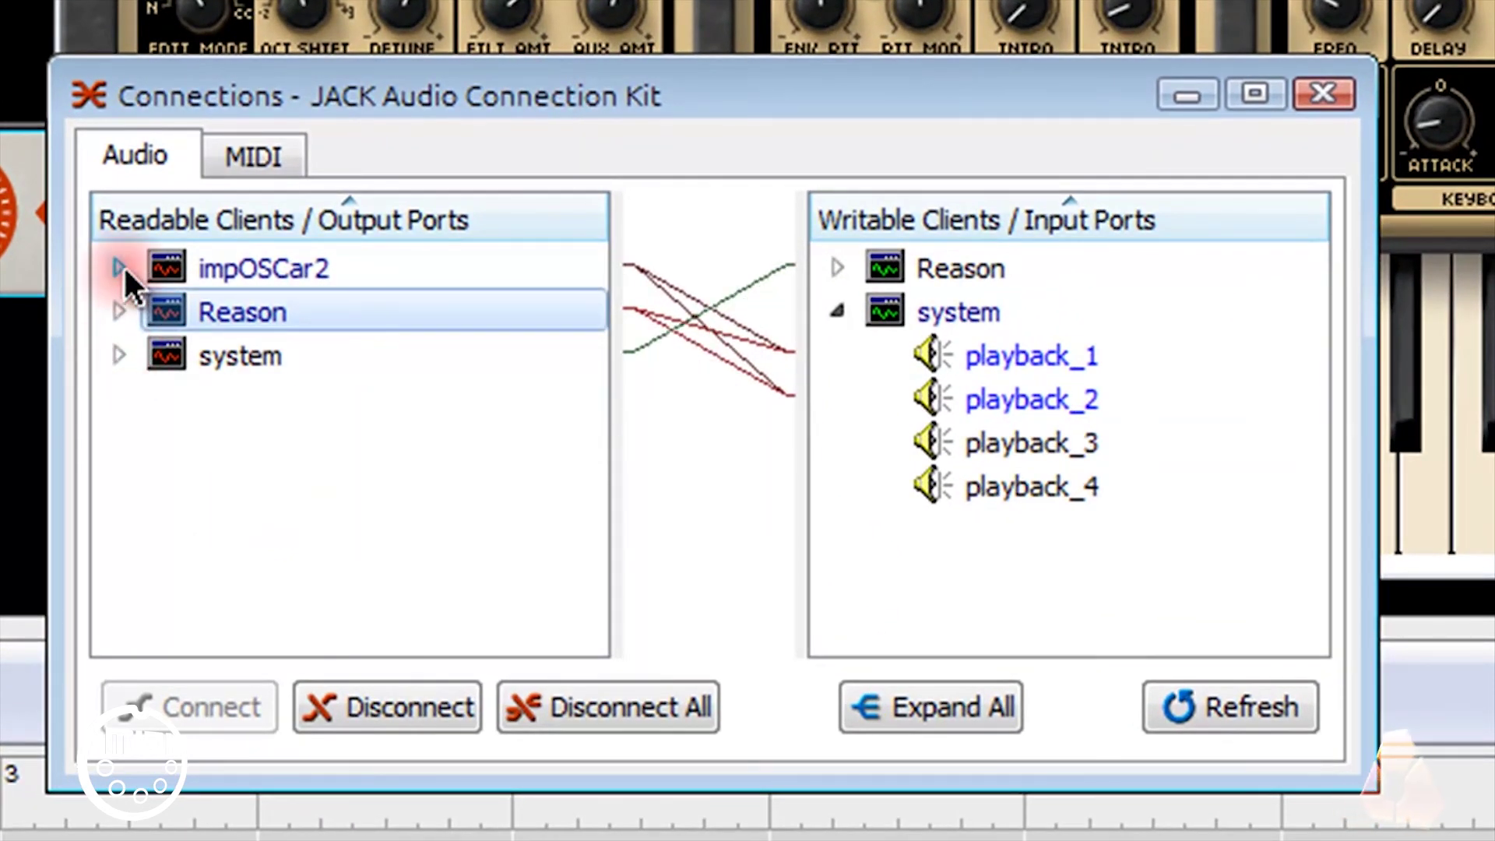
pyautogui.click(120, 269)
pyautogui.click(351, 313)
pyautogui.click(1012, 358)
pyautogui.click(962, 354)
pyautogui.click(288, 311)
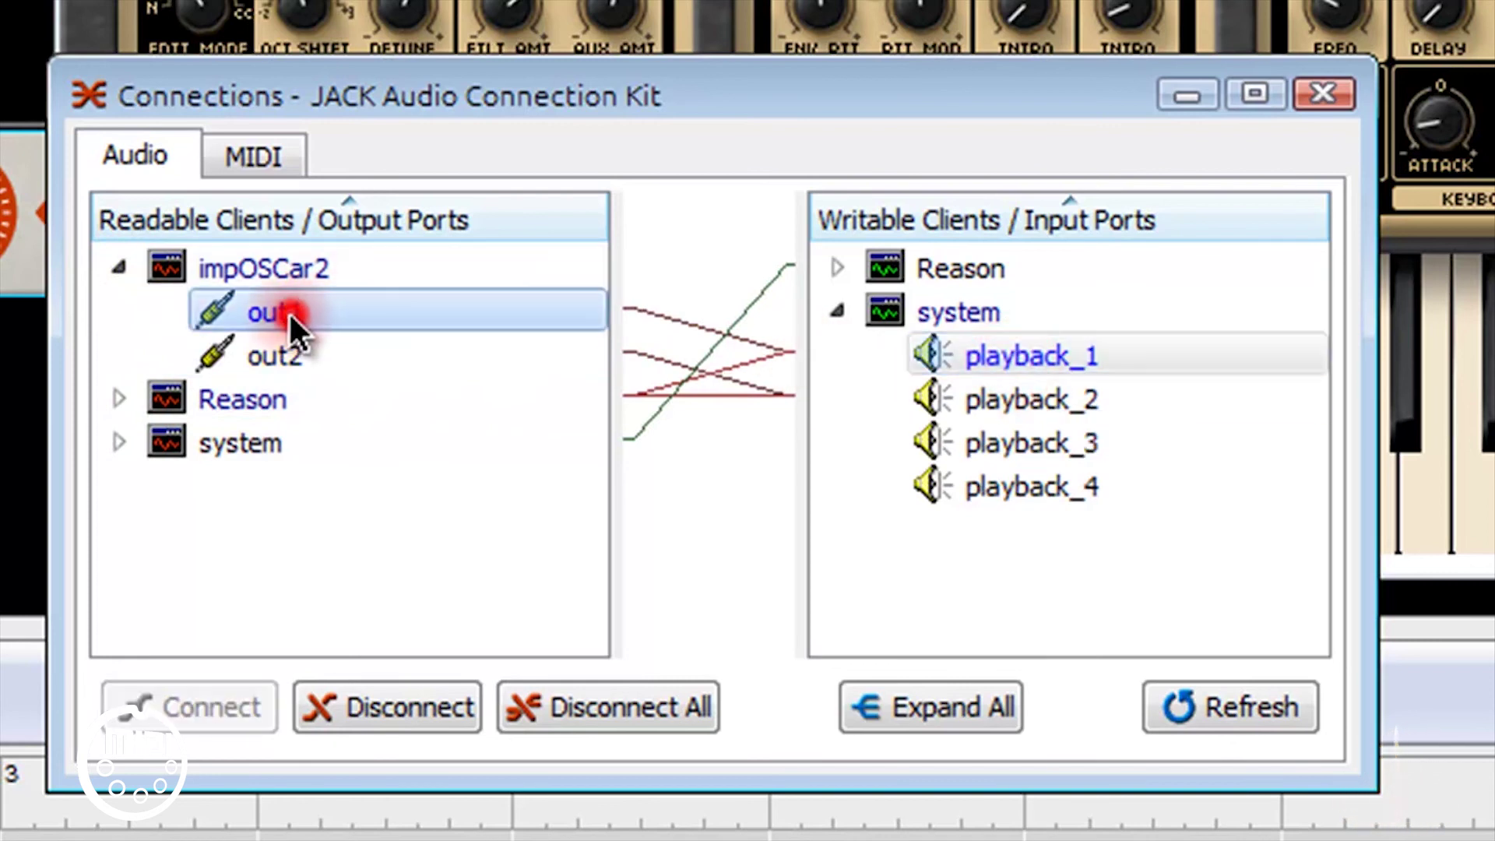
pyautogui.click(418, 705)
# Disconnect impOSCar2's out2 from the system's playback_2 in the JACK audio connections
pyautogui.click(294, 352)
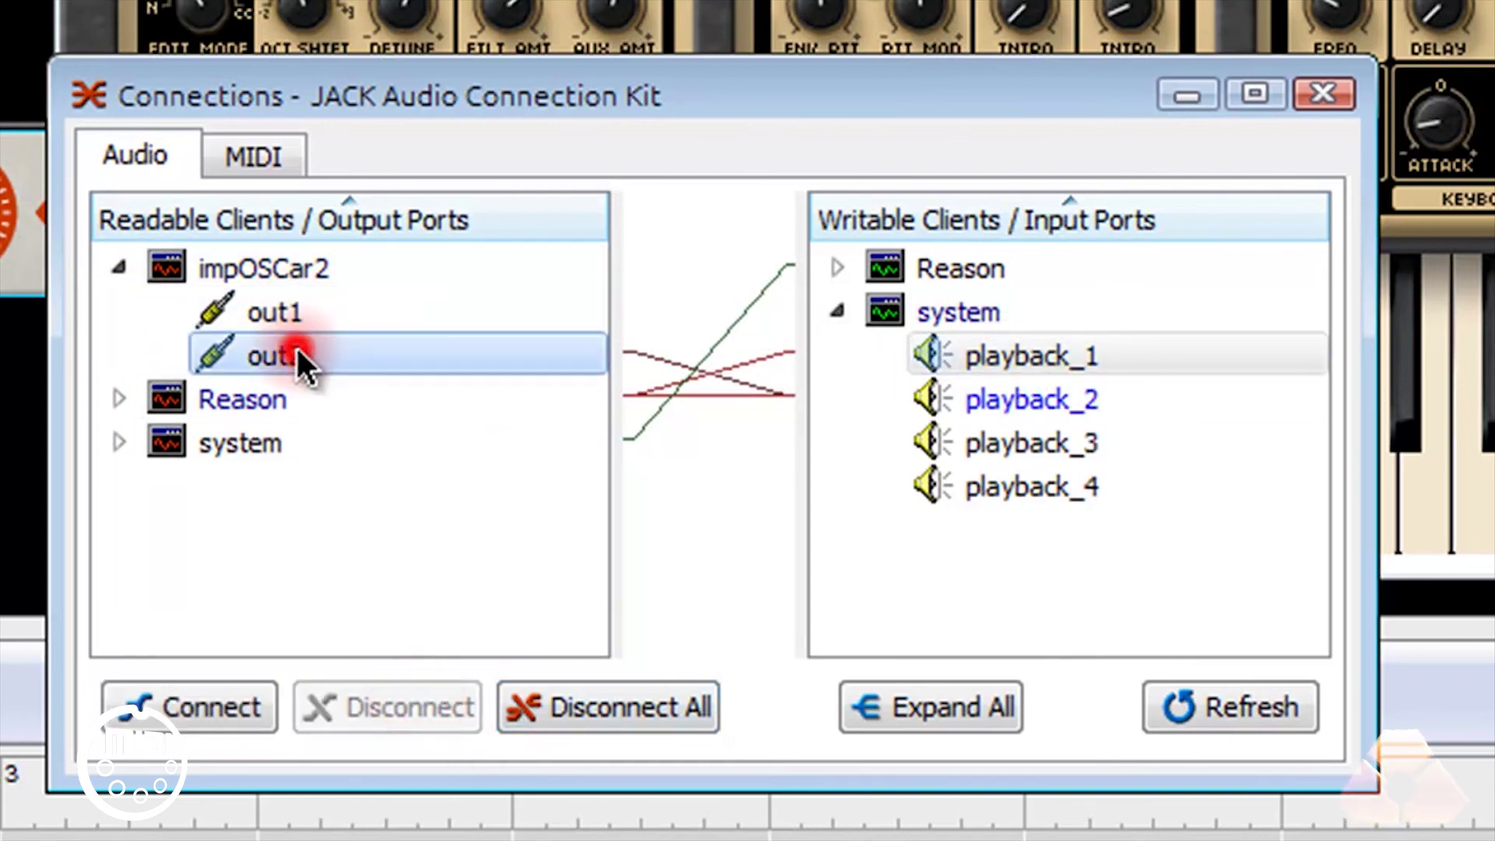
pyautogui.click(974, 401)
pyautogui.click(355, 709)
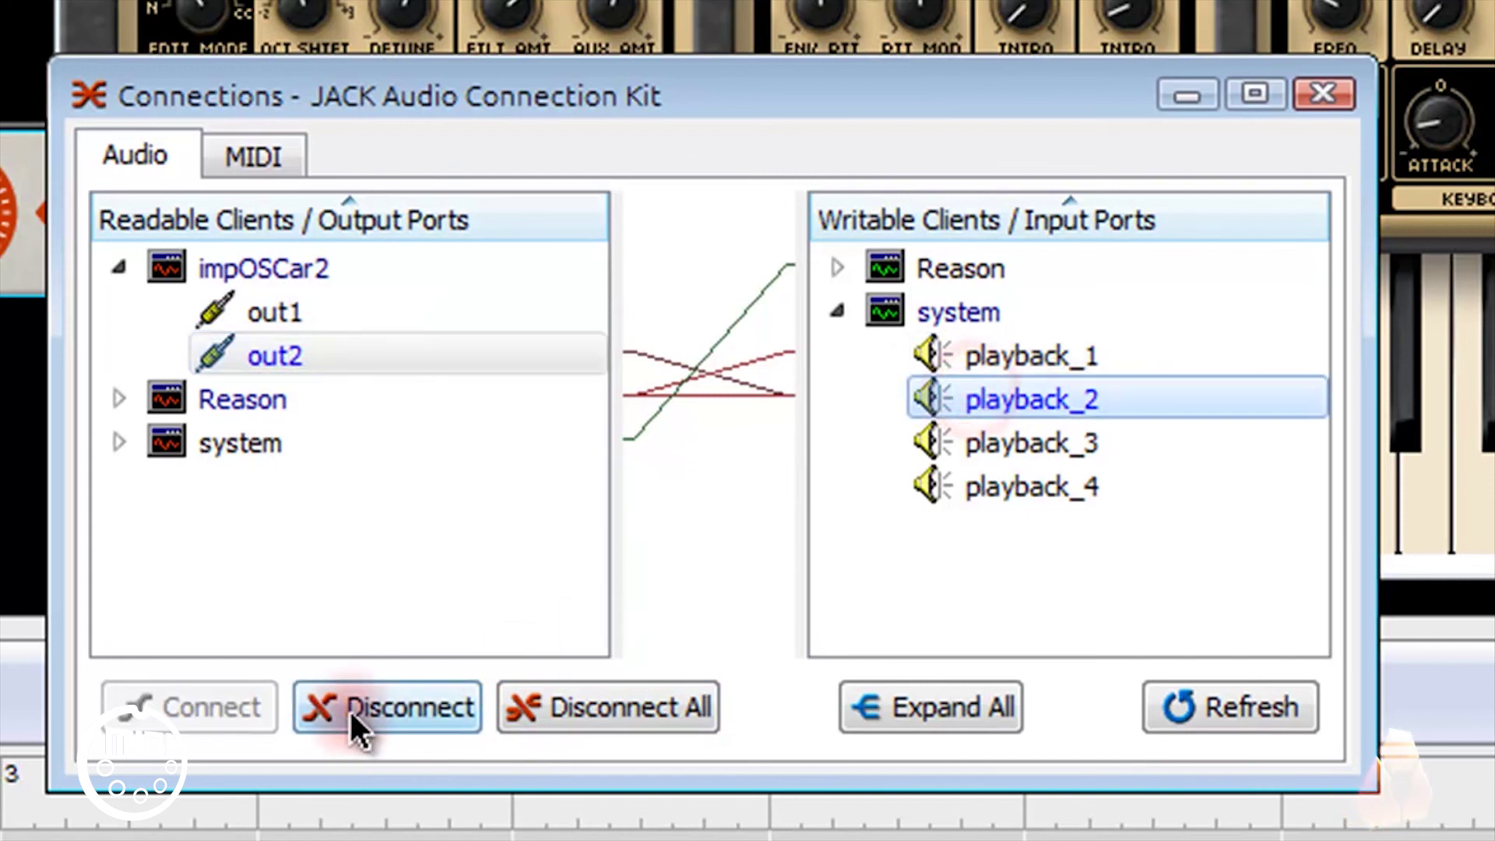
# Show Reason's individual JACK input ports and connect impOSCar2's out1 to Reason's in1
pyautogui.click(304, 271)
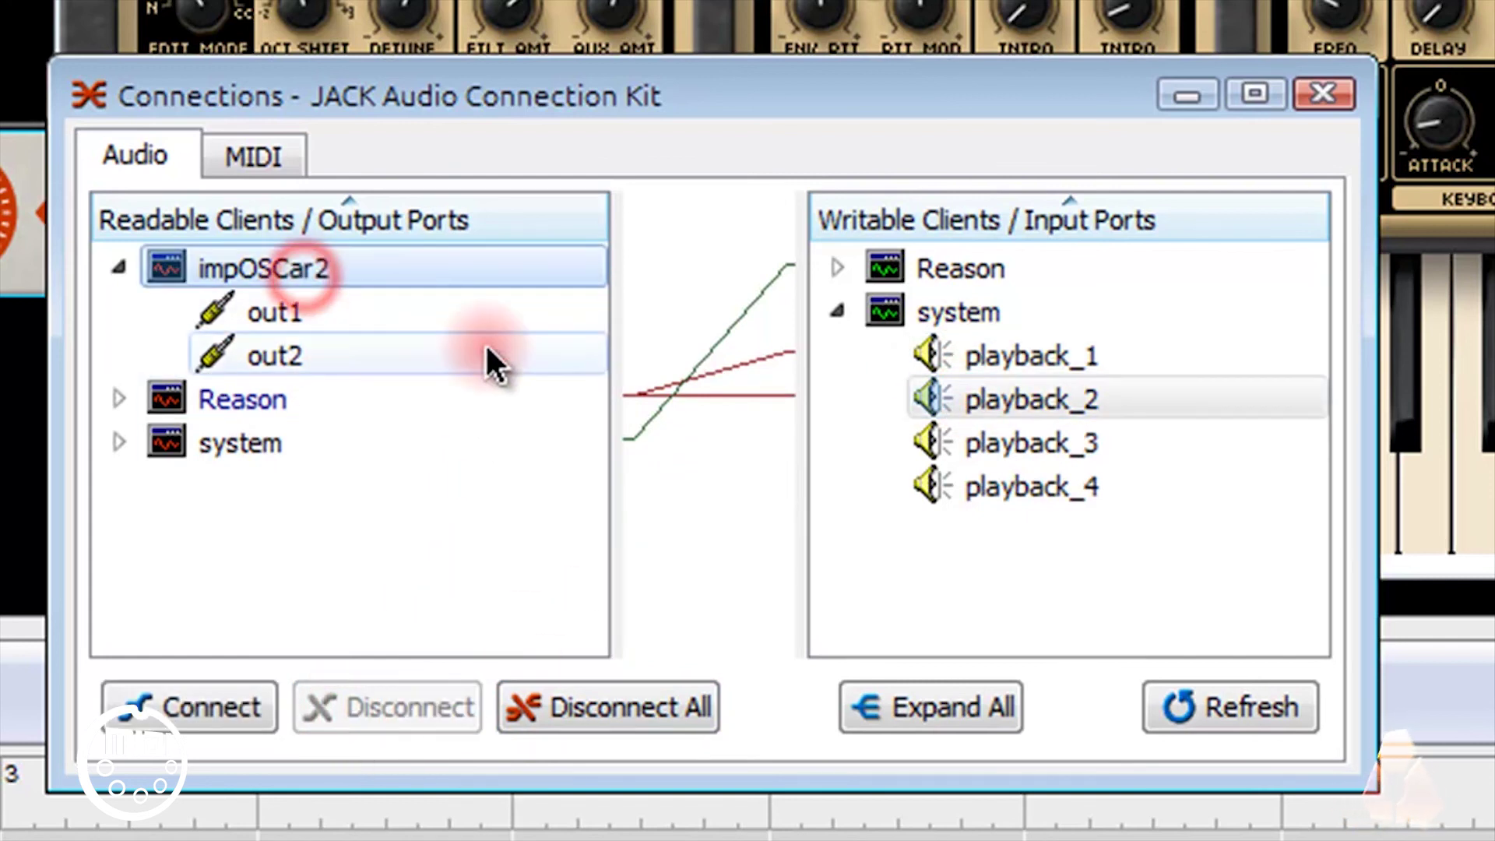
pyautogui.click(855, 308)
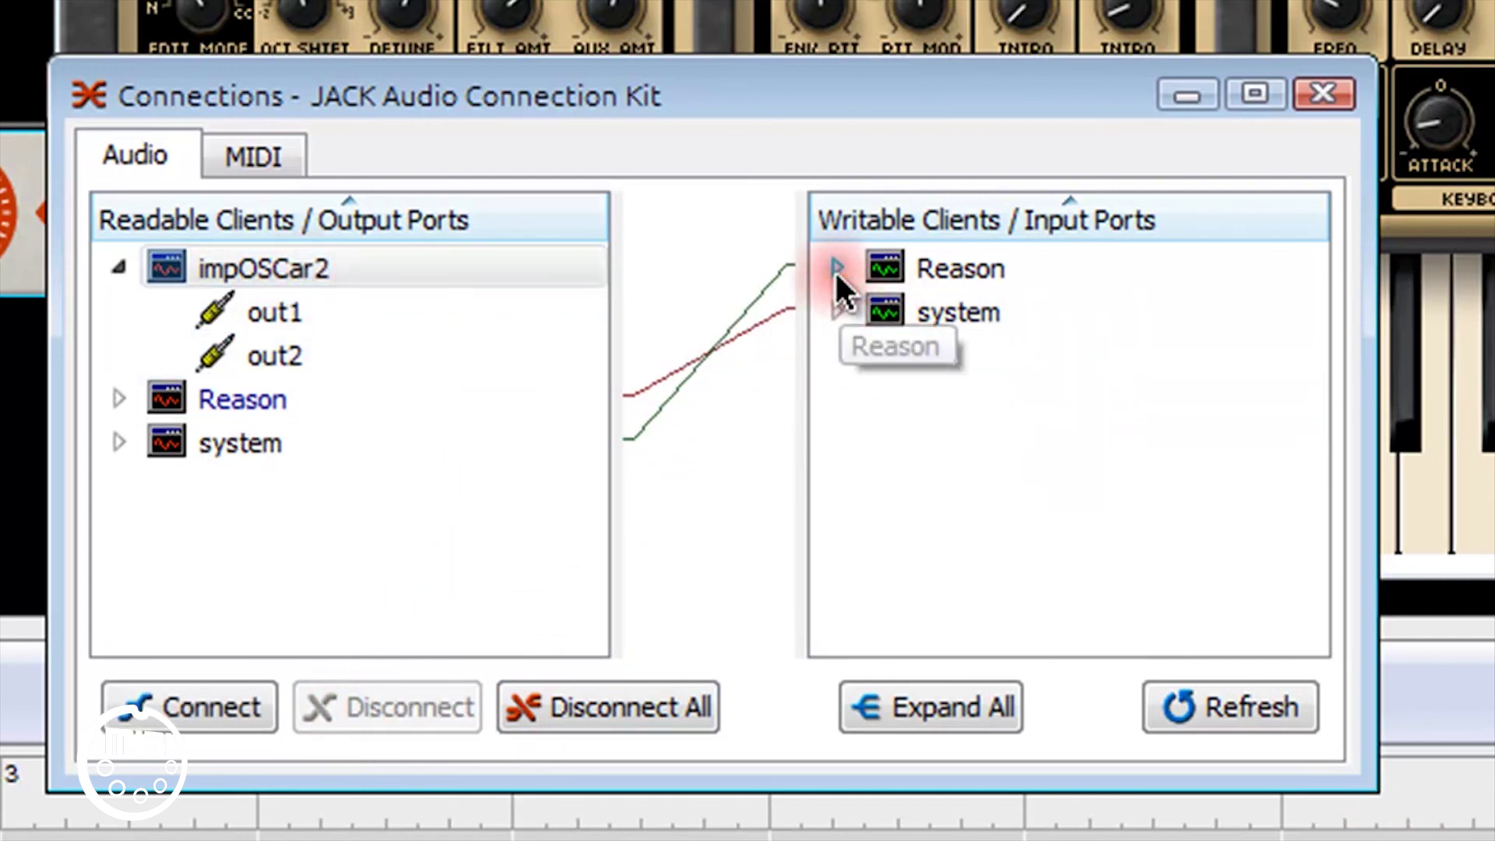
pyautogui.click(835, 268)
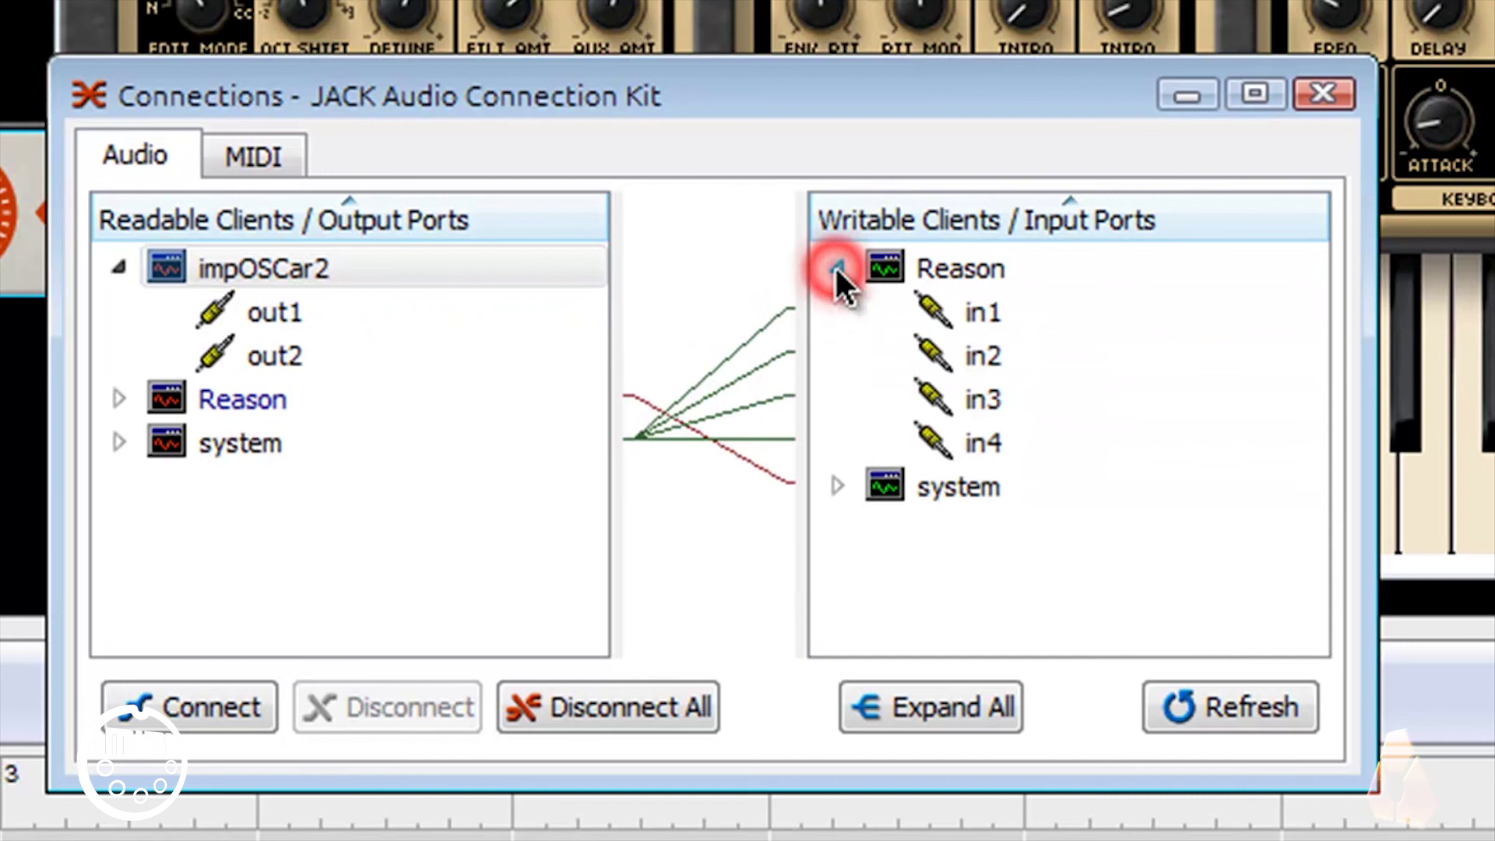
pyautogui.click(269, 311)
pyautogui.click(995, 310)
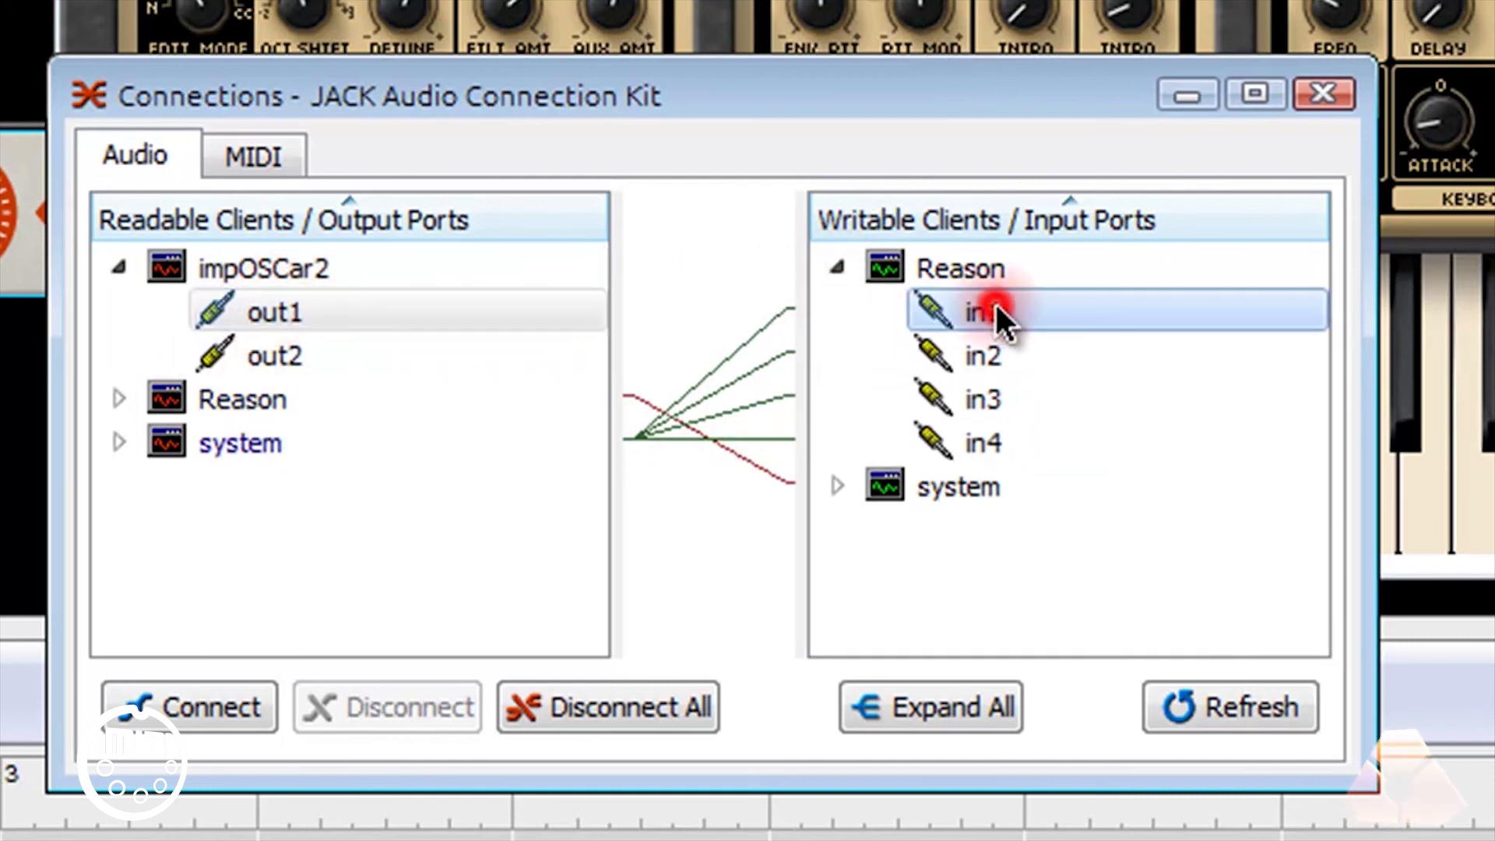
pyautogui.click(238, 709)
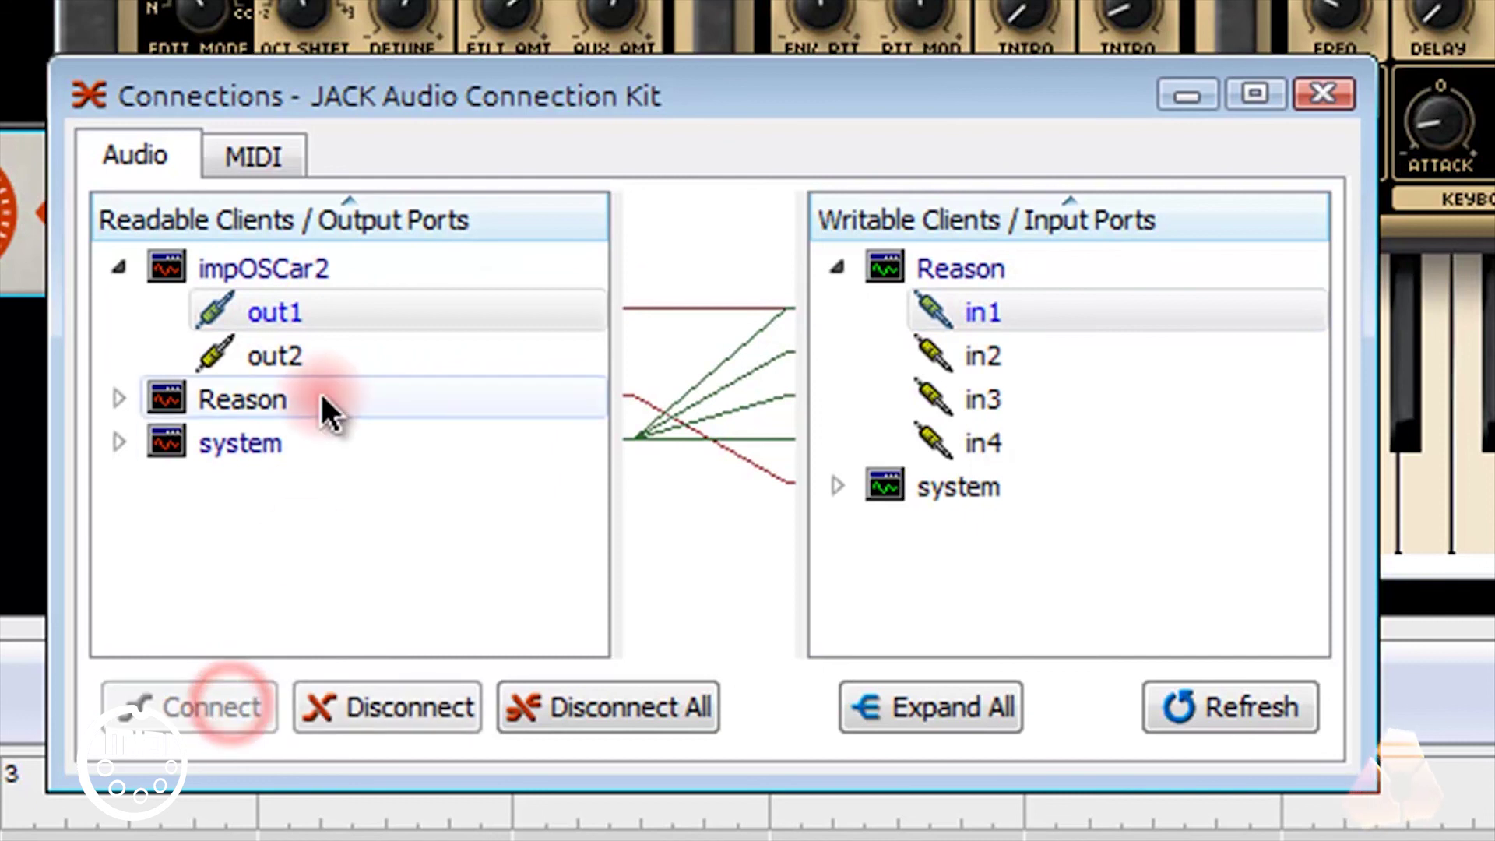
# Connect impOSCar2's out2 to Reason's in2 and minimise the JACK Connections window
pyautogui.click(287, 352)
pyautogui.click(986, 355)
pyautogui.click(218, 709)
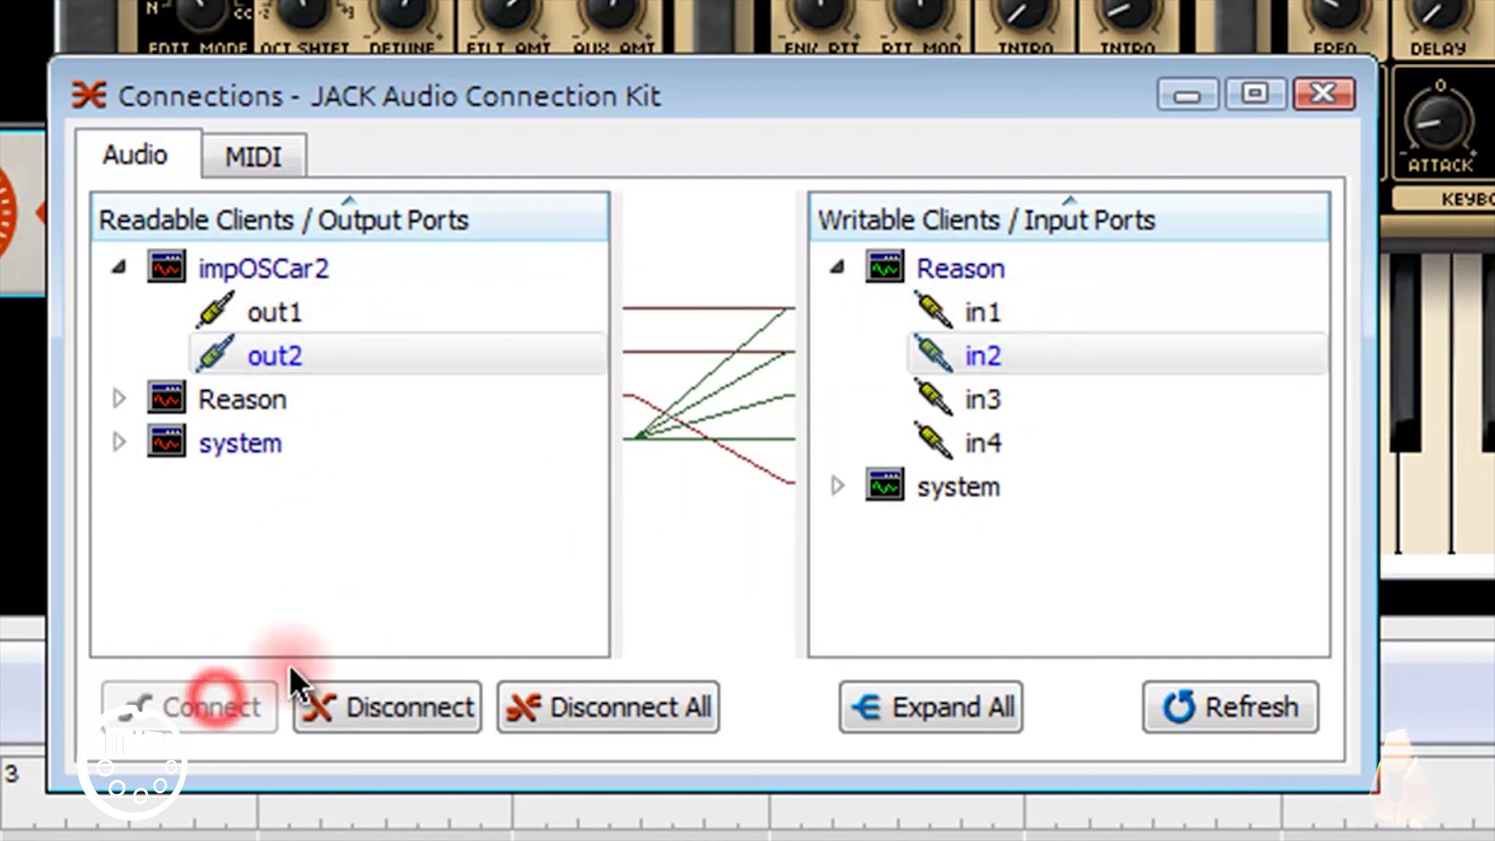
pyautogui.click(841, 268)
pyautogui.click(1191, 97)
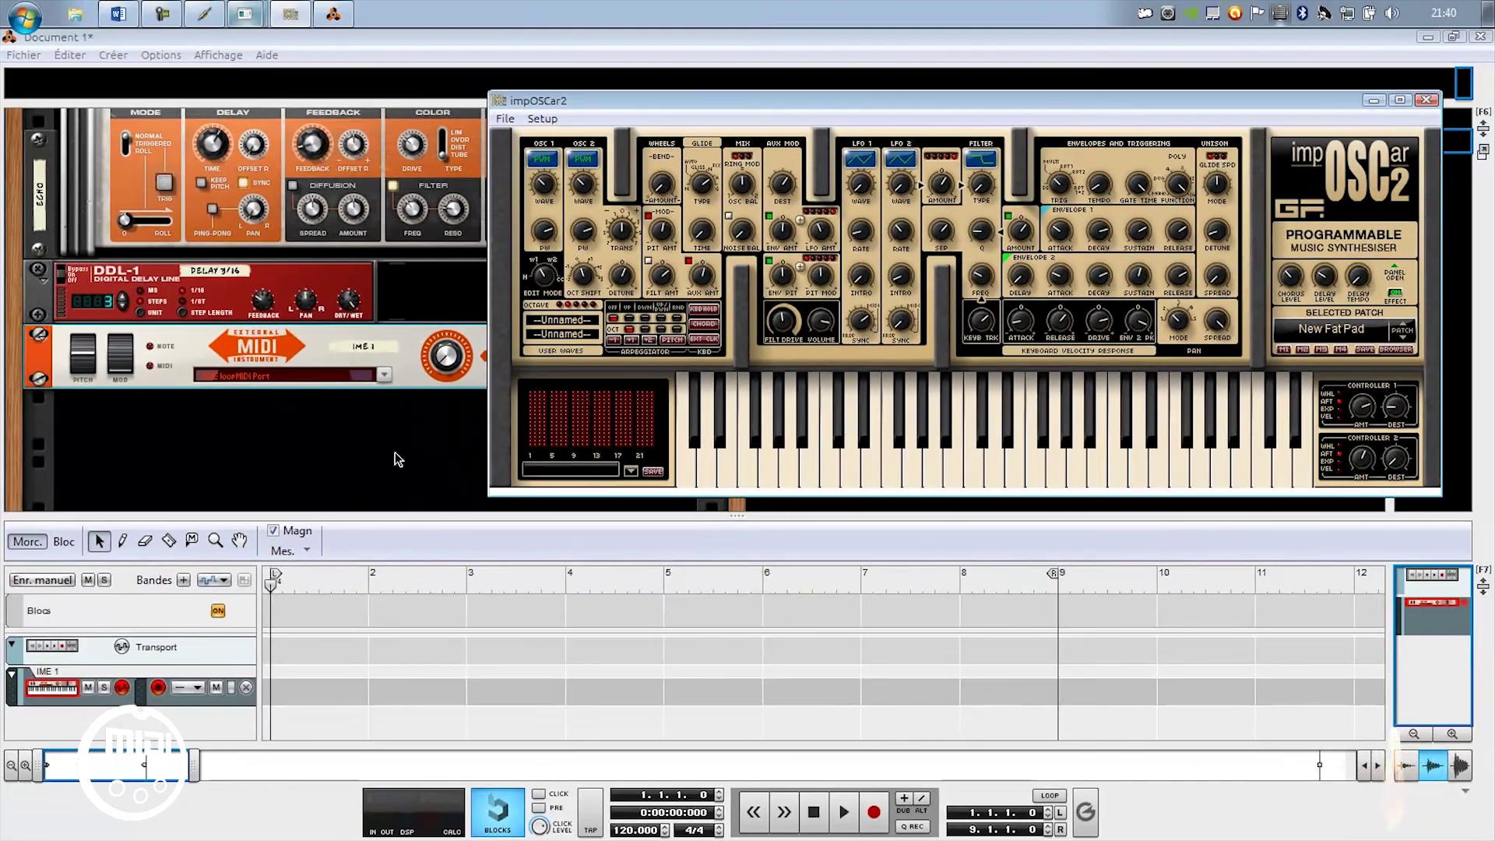
# Create an audio track below the External MIDI Instrument in Reason's rack and set its audio input to stereo (Entrée stéréo)
pyautogui.click(399, 460)
pyautogui.rightClick(404, 434)
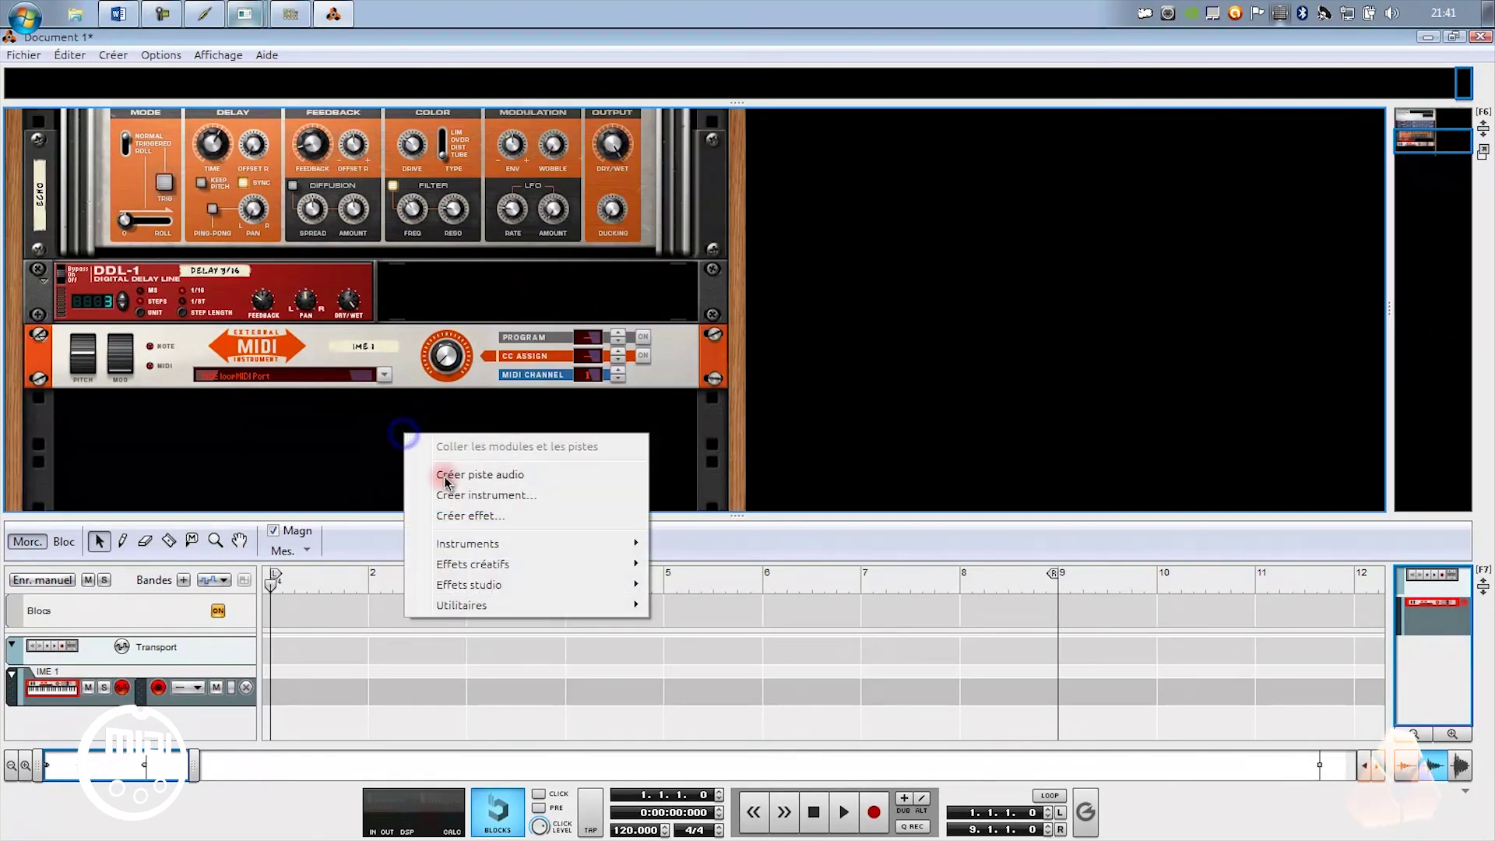
pyautogui.click(517, 475)
pyautogui.click(42, 403)
pyautogui.scroll(-3, 484, 458)
pyautogui.click(415, 299)
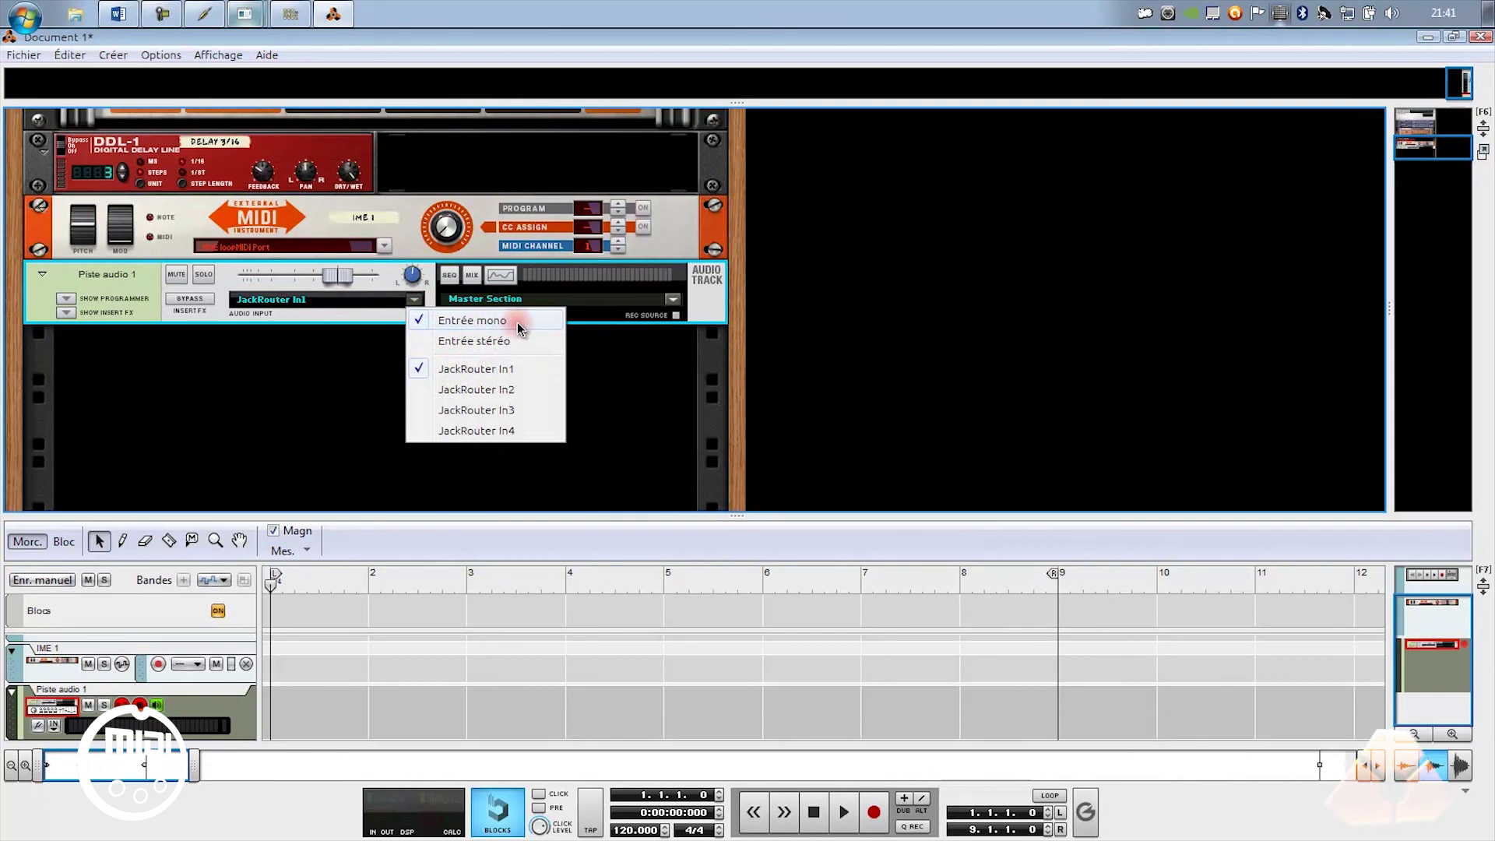
pyautogui.click(494, 341)
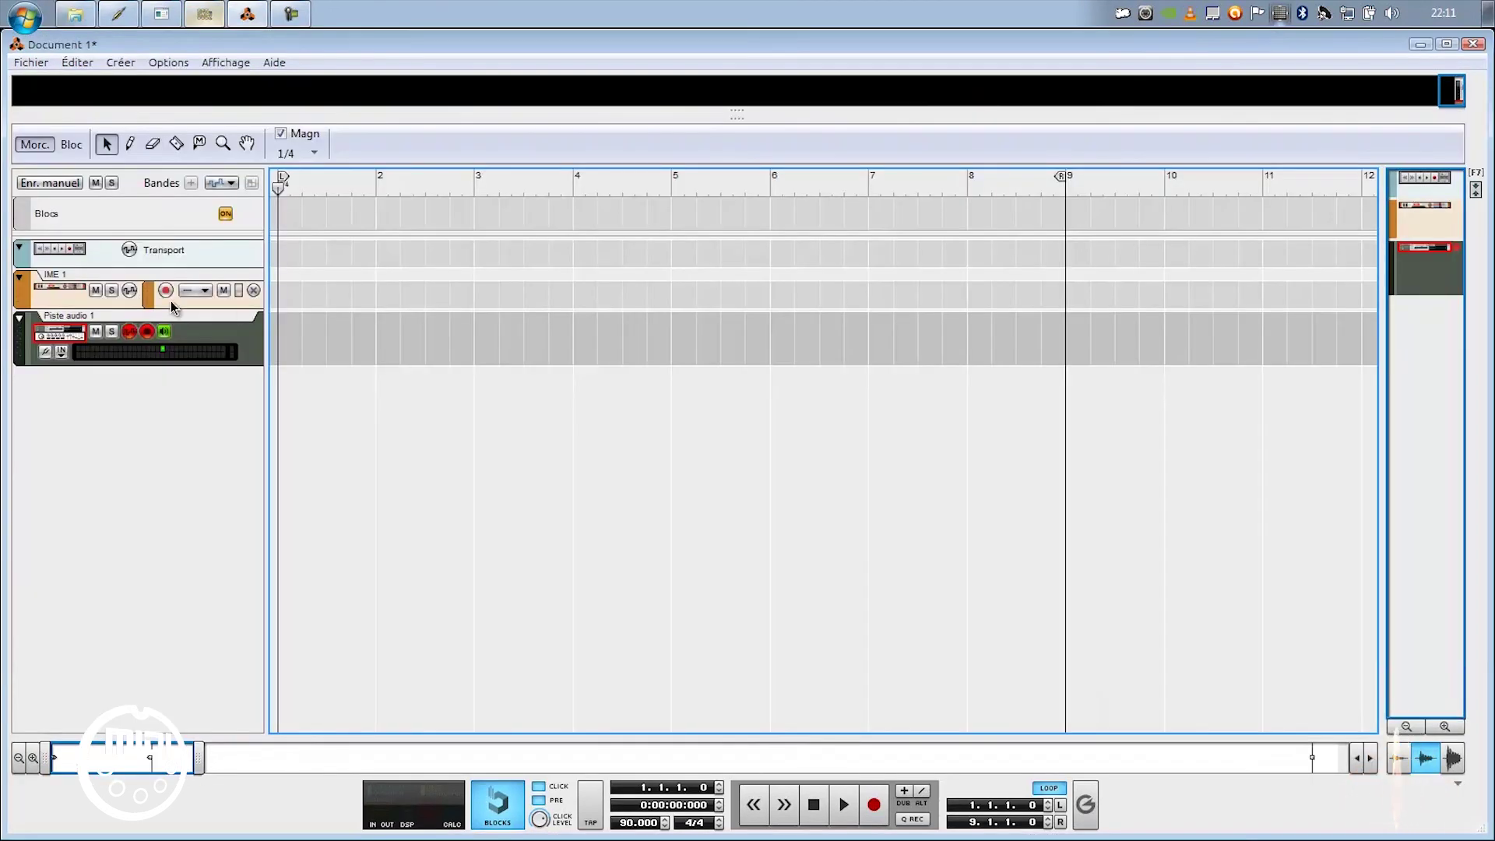
# Select the IME 1 track for MIDI input and move the impOSCar2 window clear of the track list
pyautogui.doubleClick(173, 306)
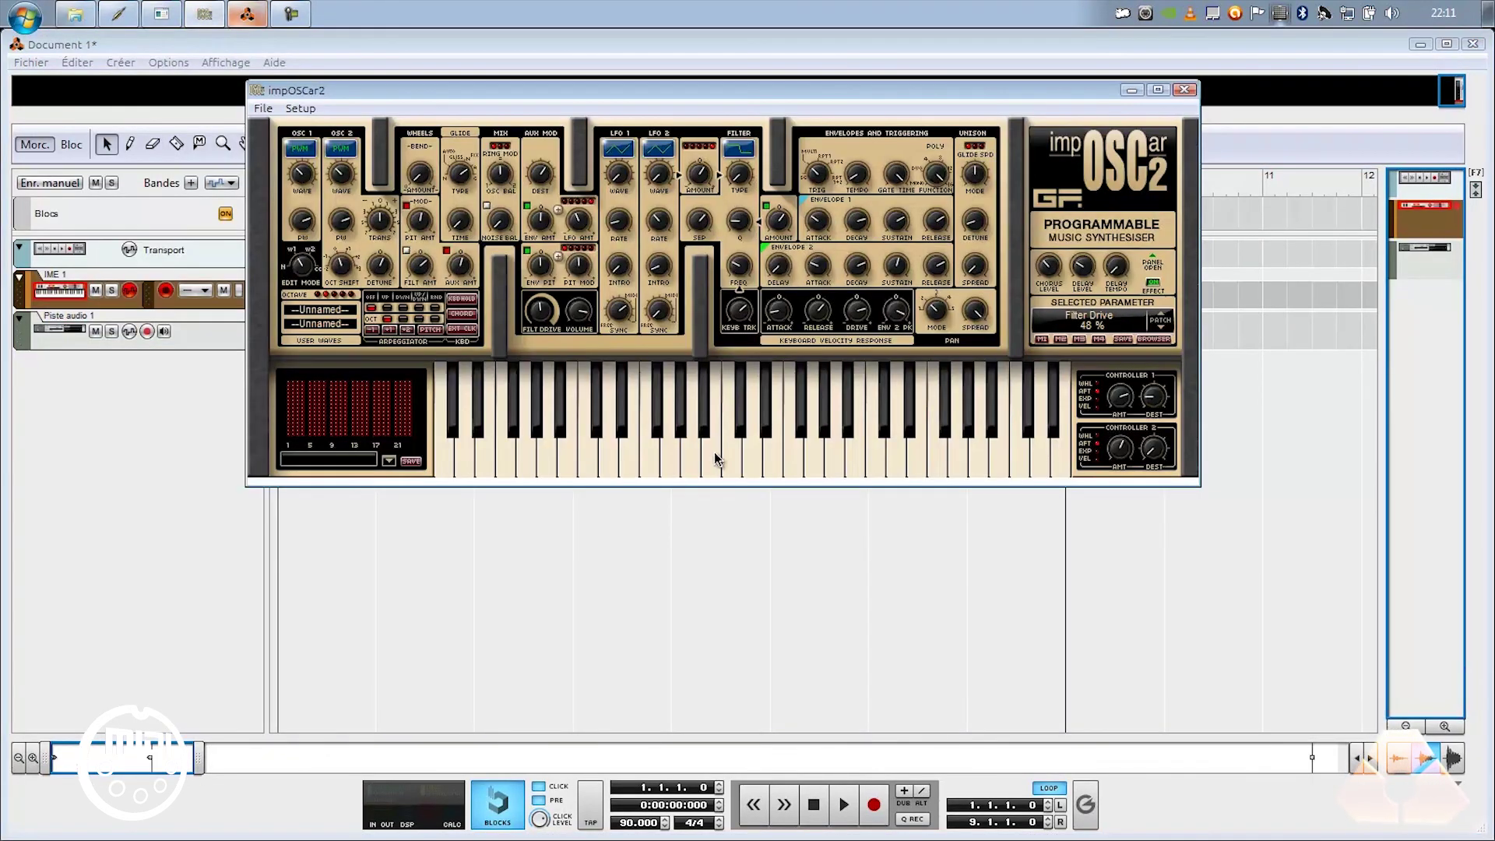
pyautogui.moveTo(751, 95); pyautogui.dragTo(899, 199)
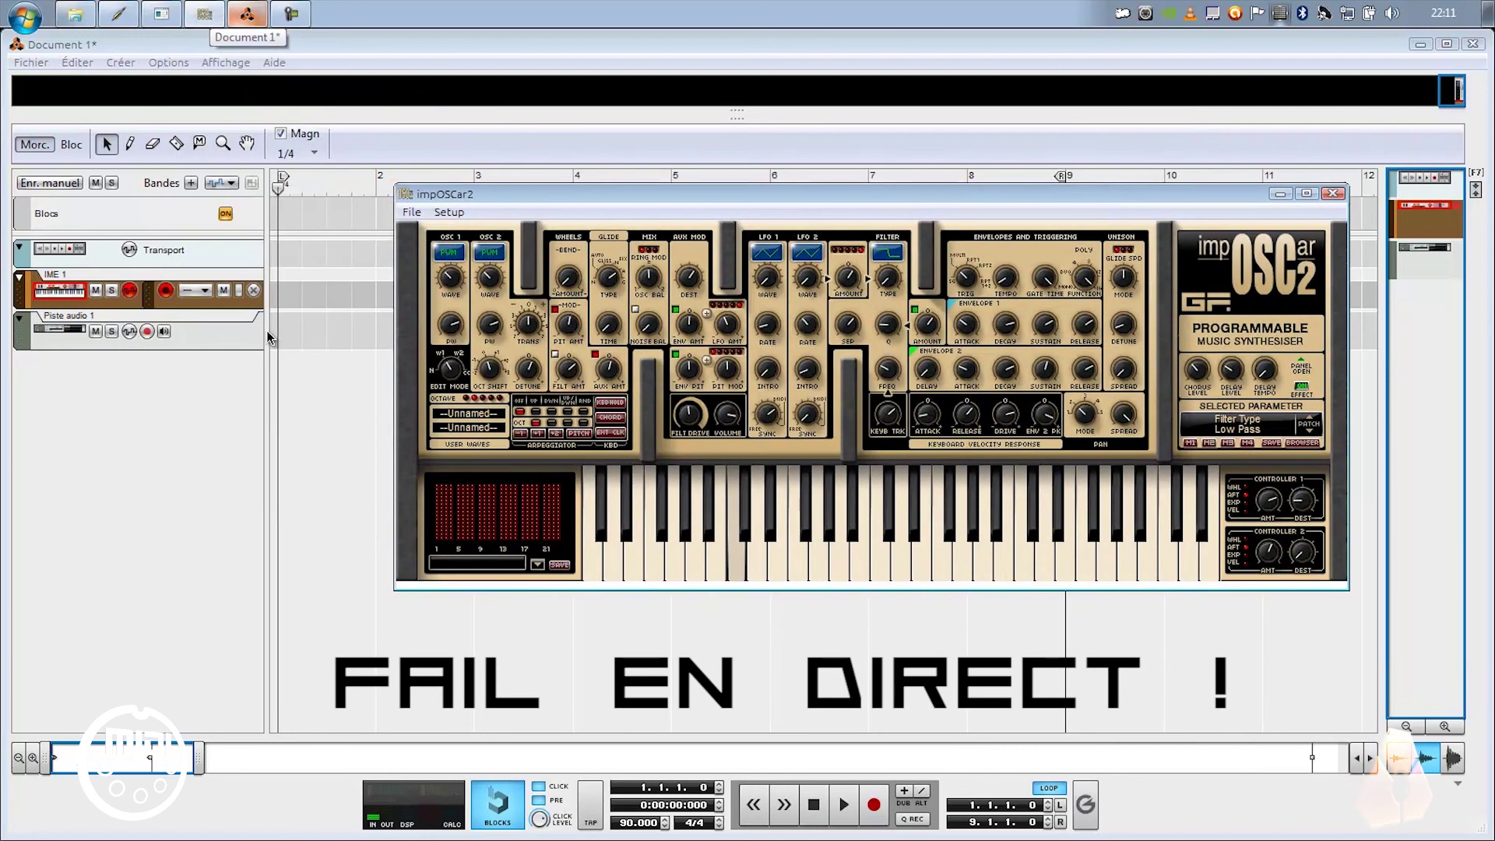
# Turn on input monitoring for the Piste audio 1 track and make IME 1 the active track again
pyautogui.click(166, 332)
pyautogui.click(244, 349)
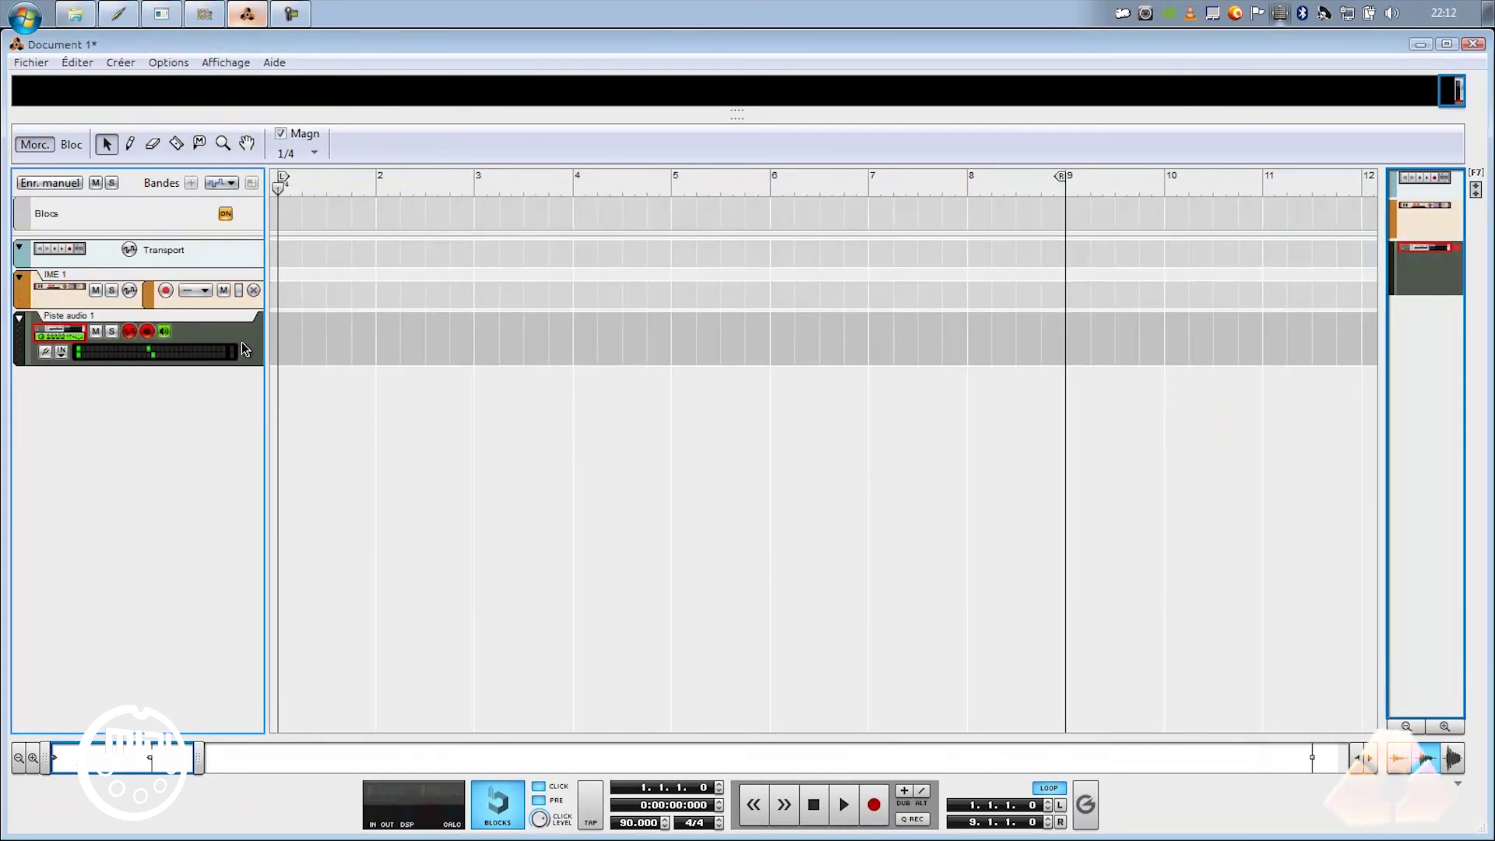
pyautogui.click(210, 307)
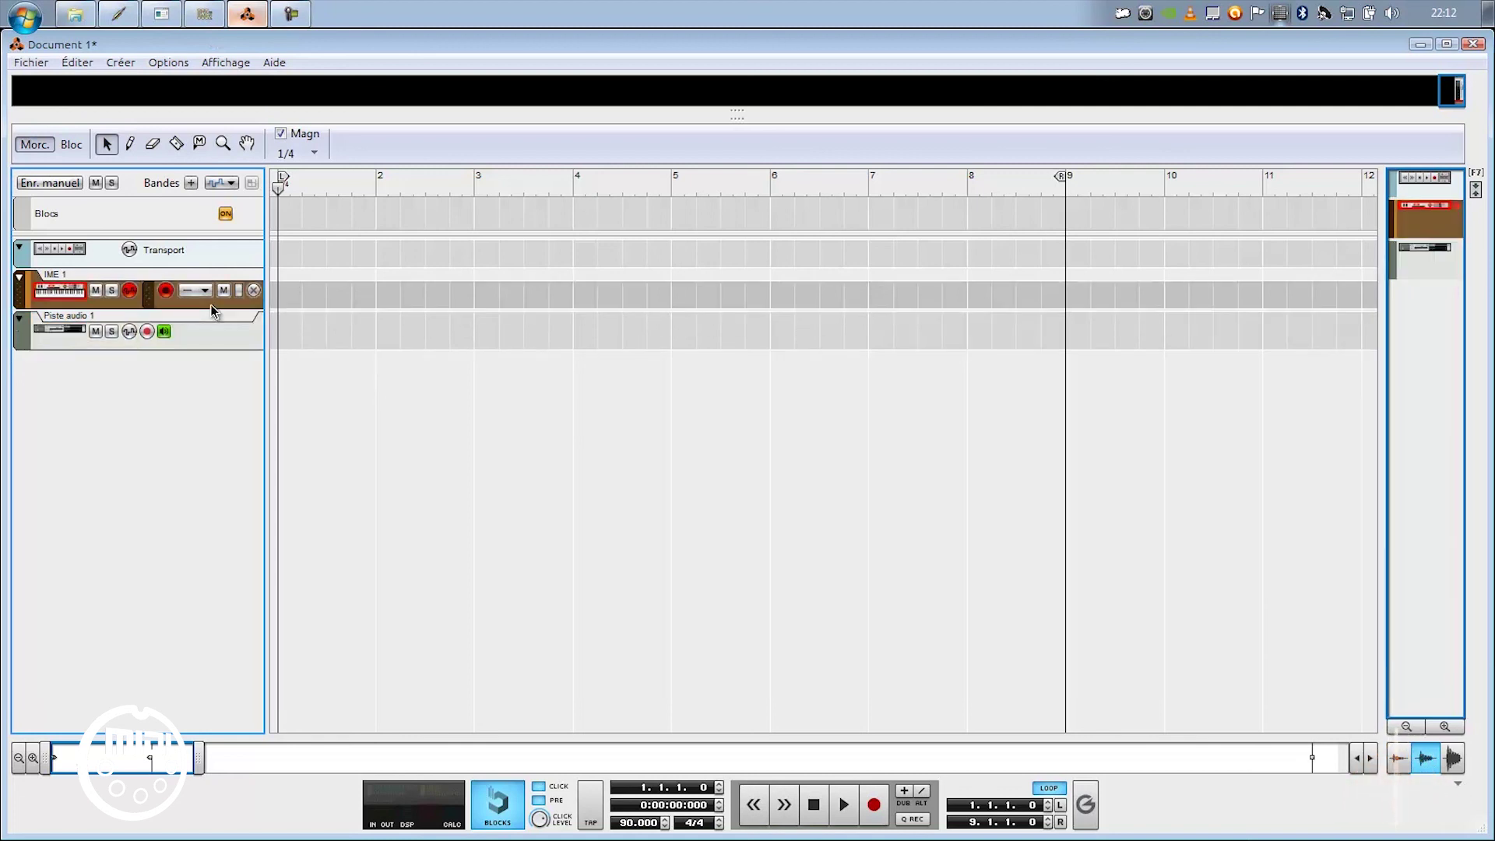